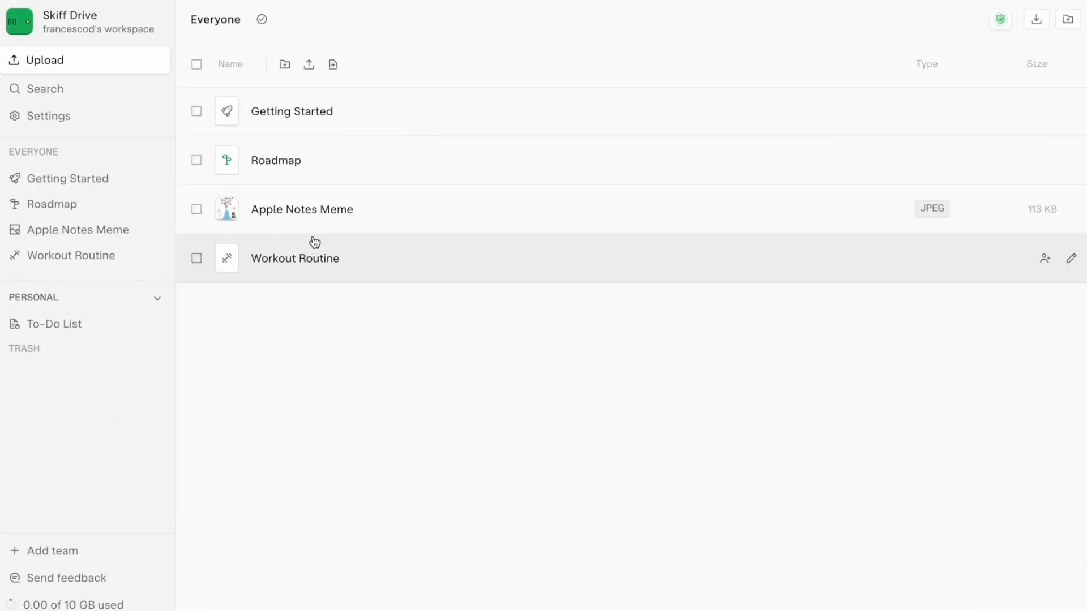
# Preview the Apple Notes Meme image from Skiff Drive's Everyone list
pyautogui.click(322, 213)
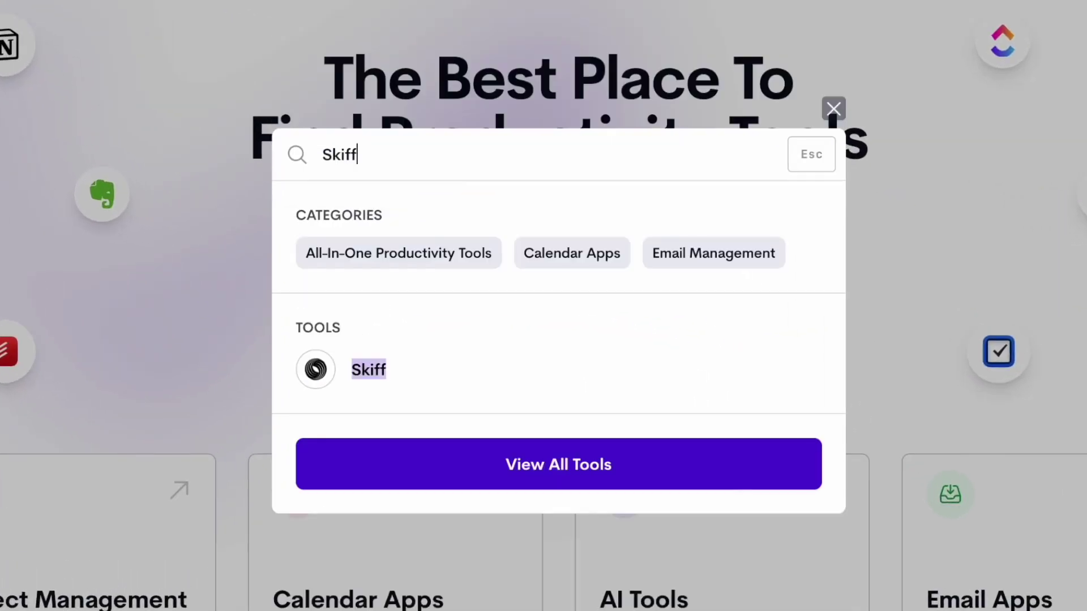
# Open Skiff's page from the Tool Finder results and scroll through the All Productivity Tools grid
pyautogui.click(344, 381)
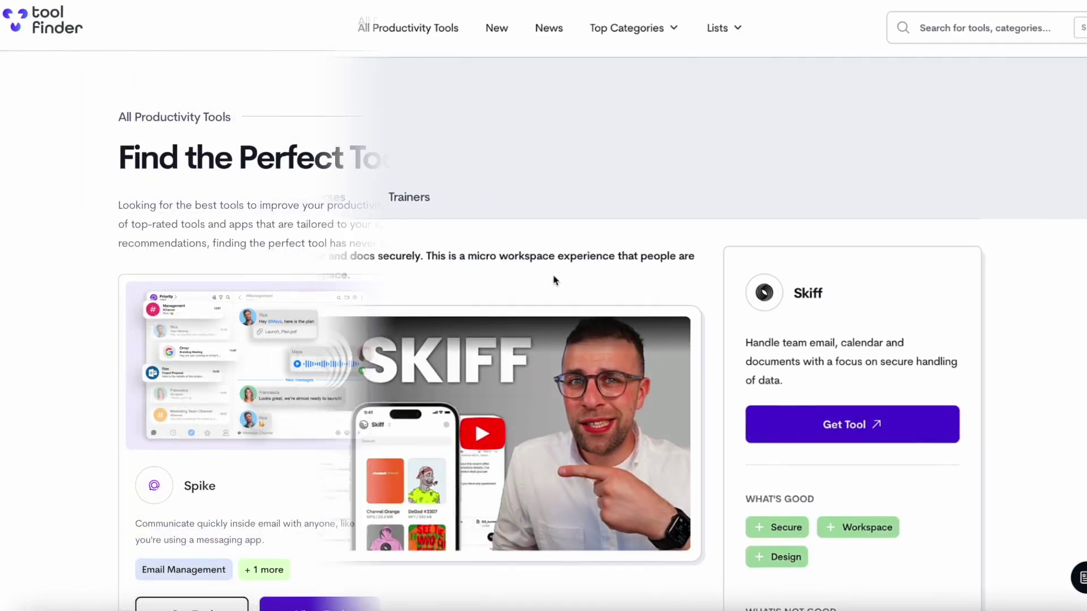
pyautogui.scroll(-5, 543, 306)
pyautogui.scroll(-12, 544, 306)
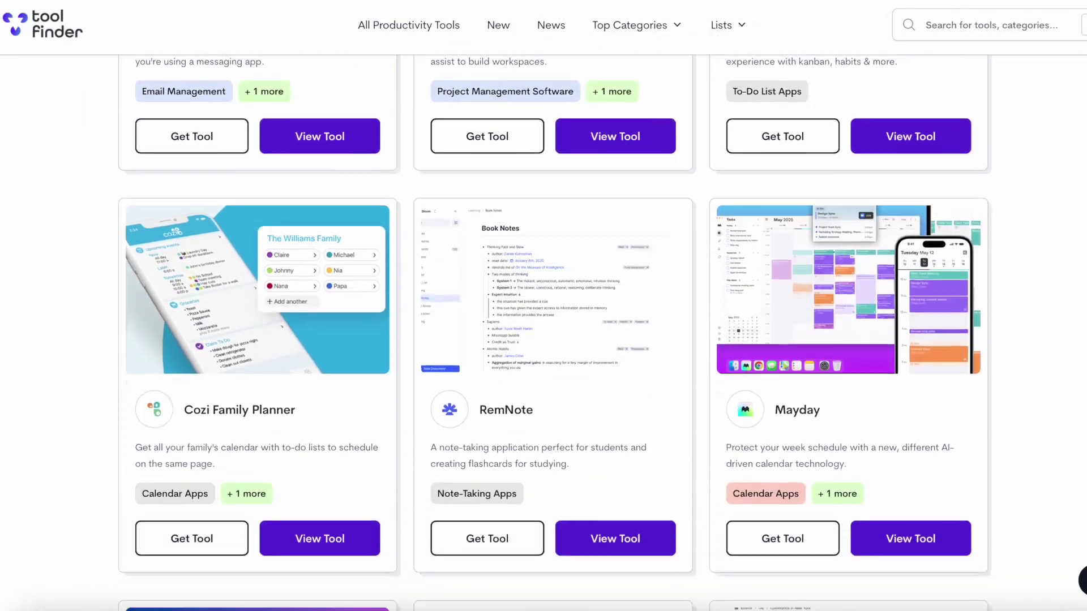
pyautogui.scroll(-7, 543, 306)
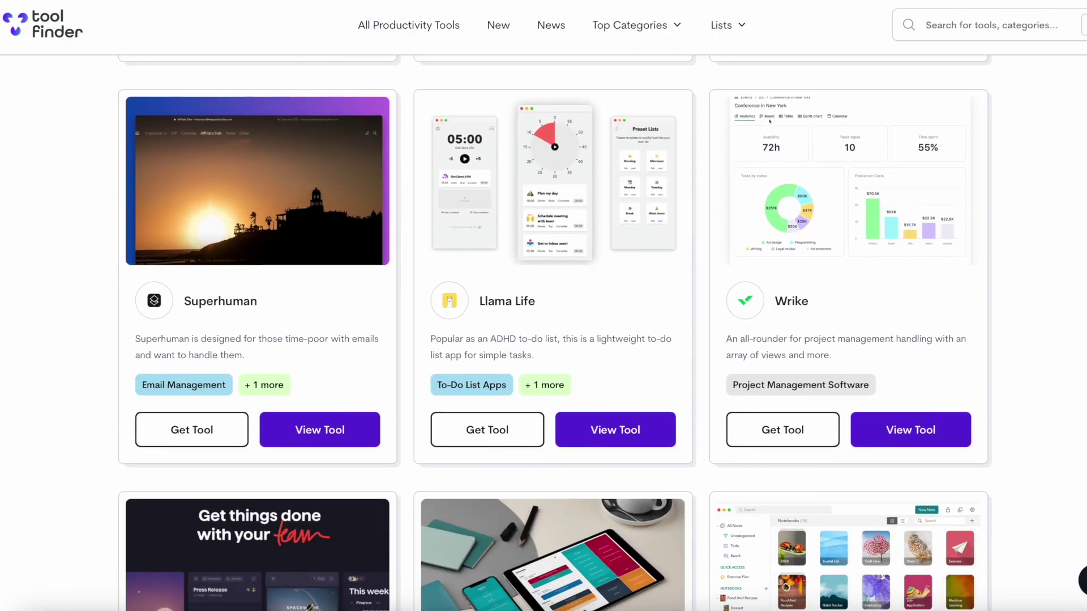
pyautogui.scroll(-5, 543, 306)
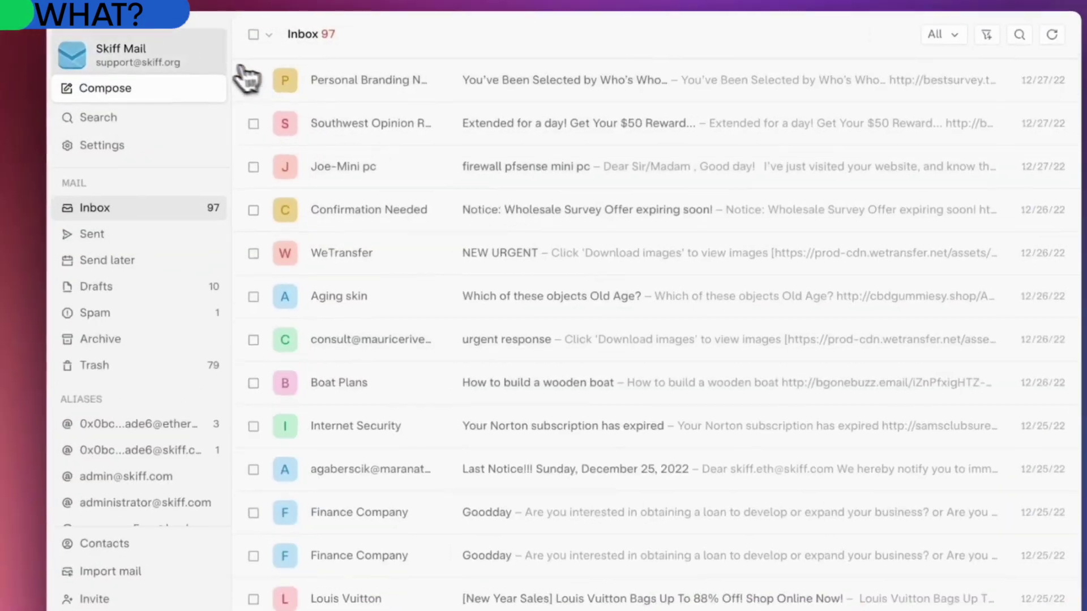
# Open a New message panel from the Skiff Mail sidebar's Compose button
pyautogui.click(215, 84)
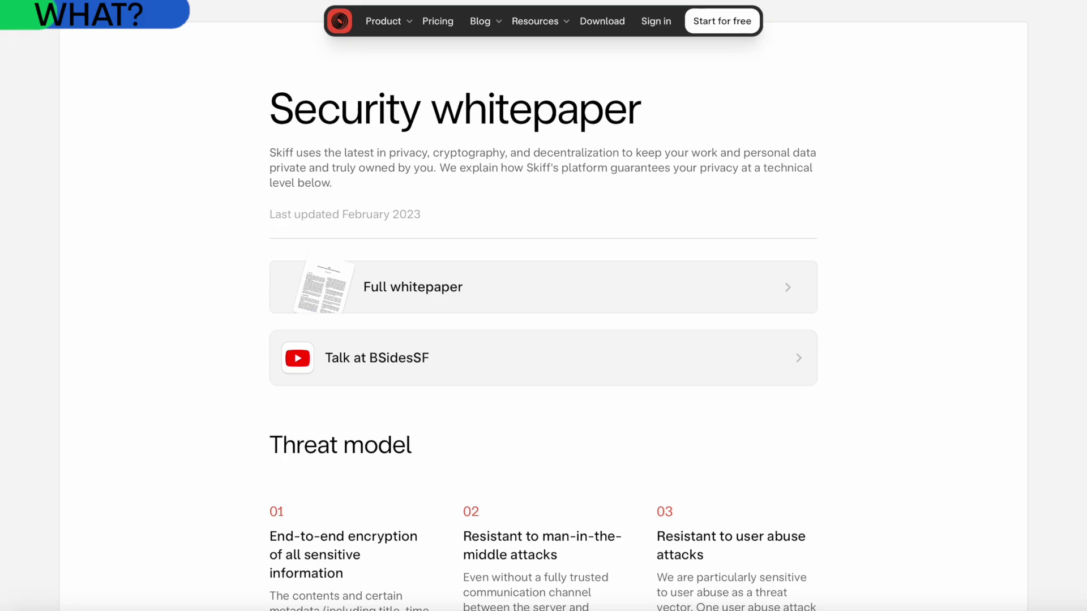
# Open the Full whitepaper PDF and read down to section 3 System design
pyautogui.scroll(-10, 544, 306)
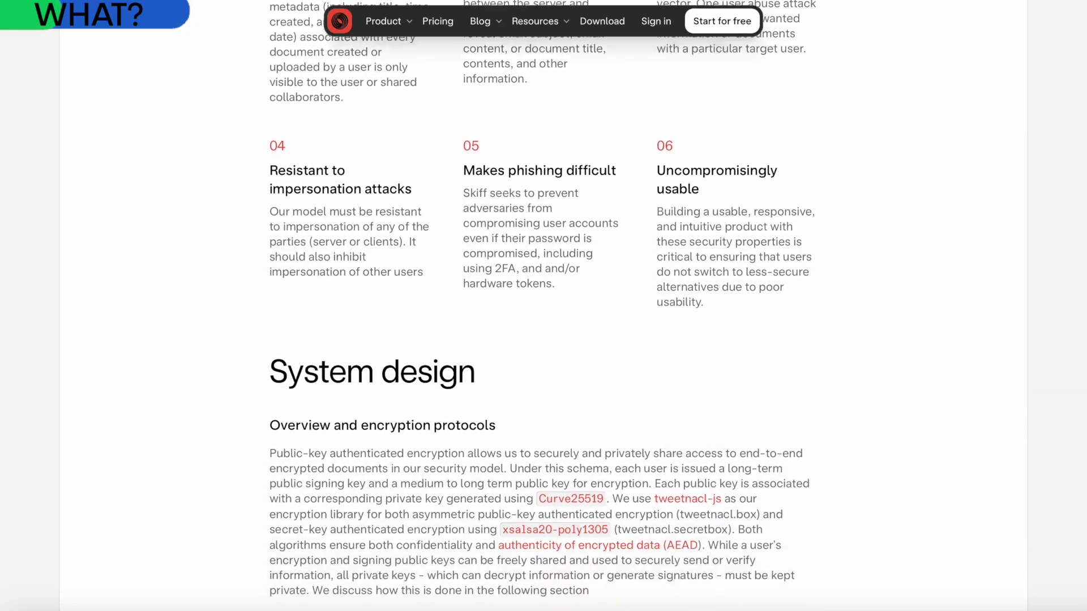
pyautogui.scroll(-5, 543, 306)
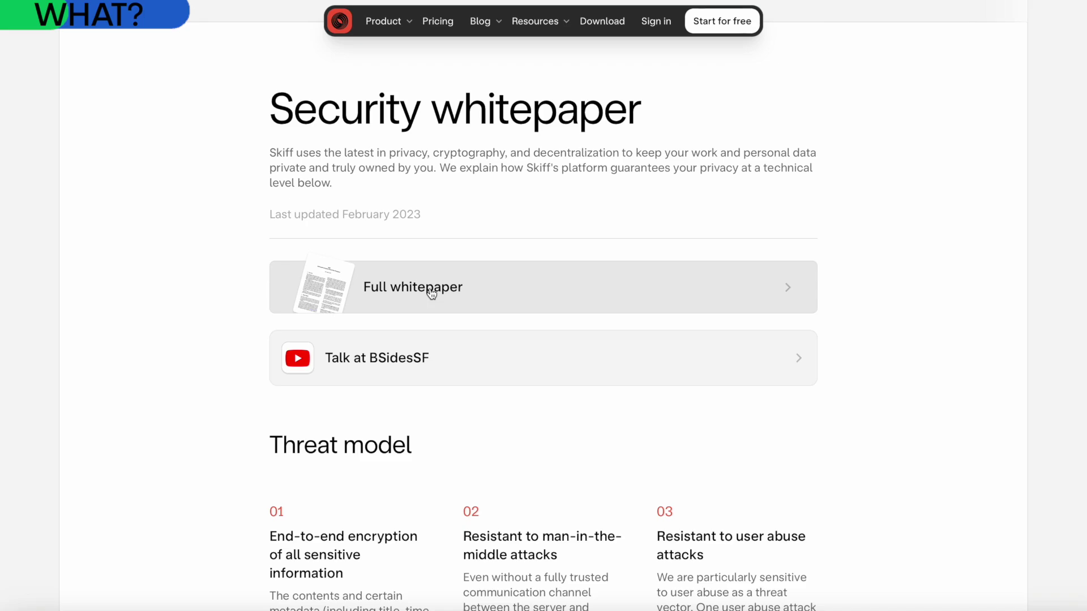
pyautogui.click(429, 290)
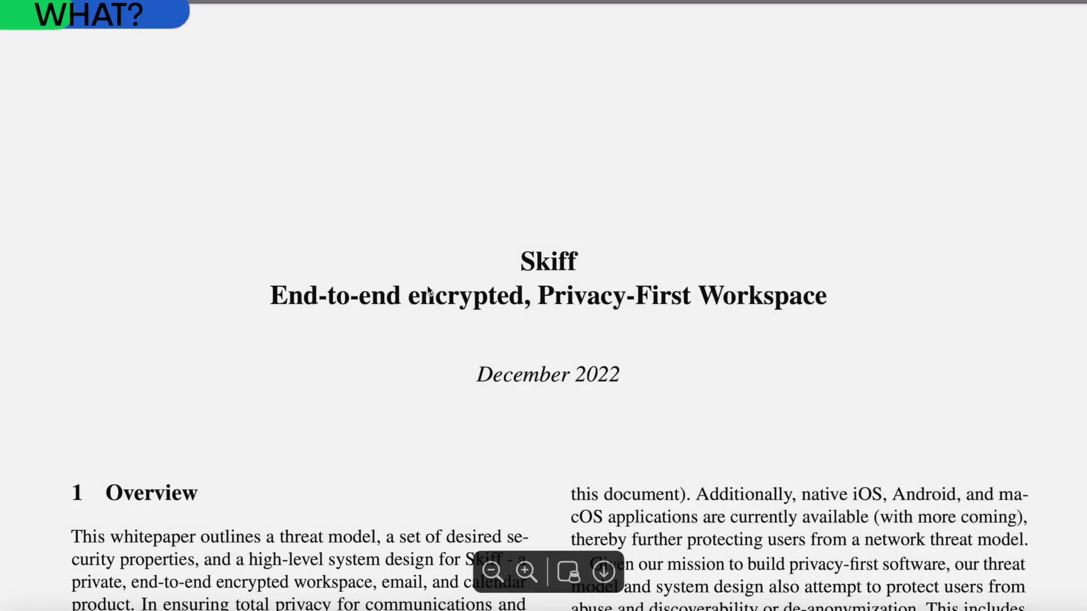
pyautogui.scroll(-7, 430, 291)
pyautogui.scroll(-15, 544, 306)
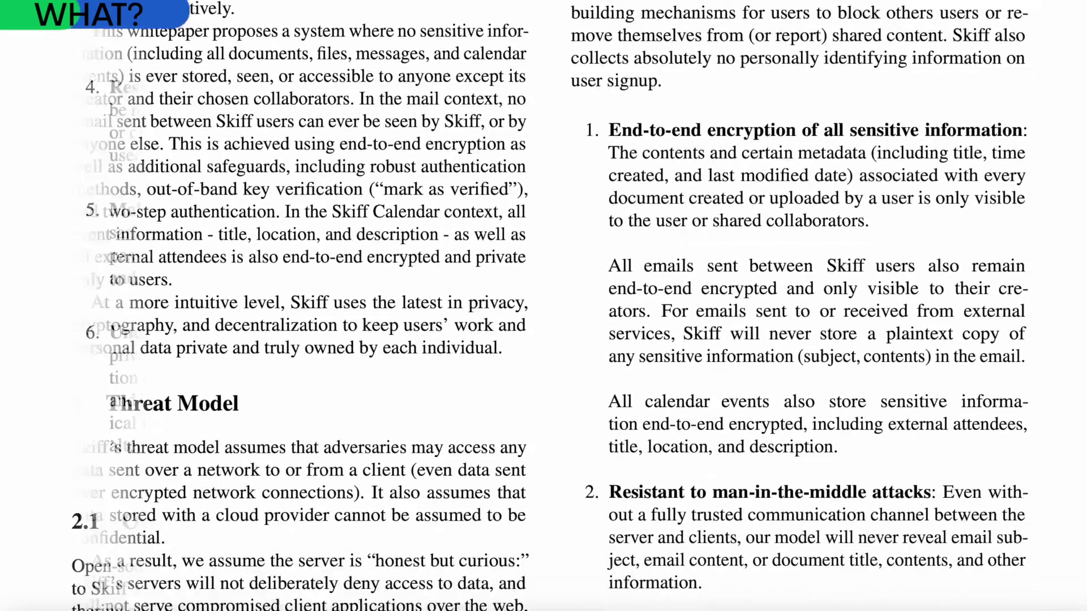
pyautogui.scroll(-8, 544, 306)
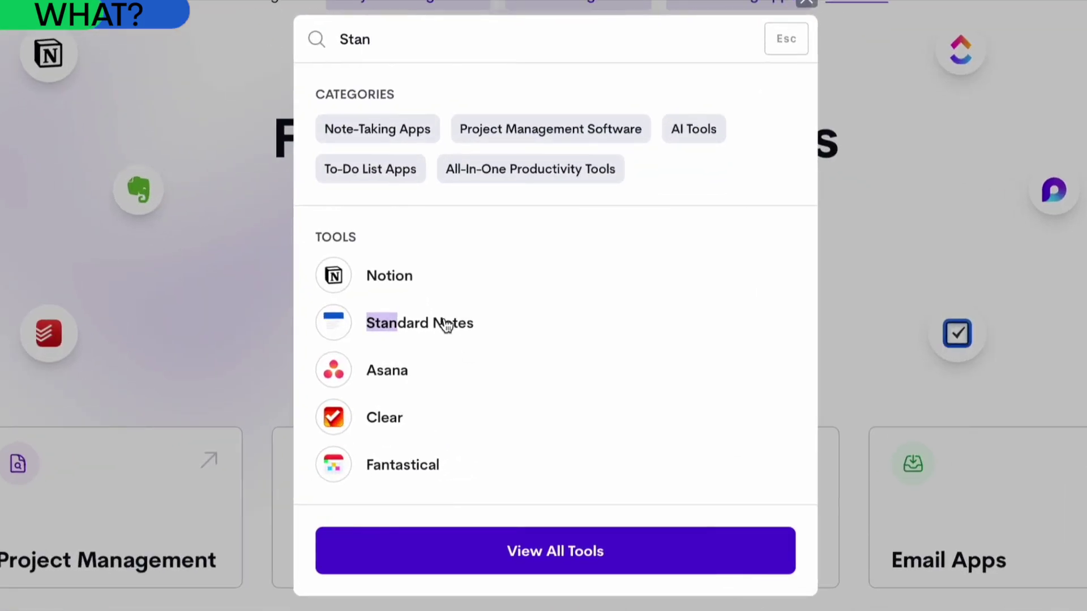
# Open Standard Notes and turn off note preview, date, tags and icon in the Blogs list
pyautogui.click(445, 325)
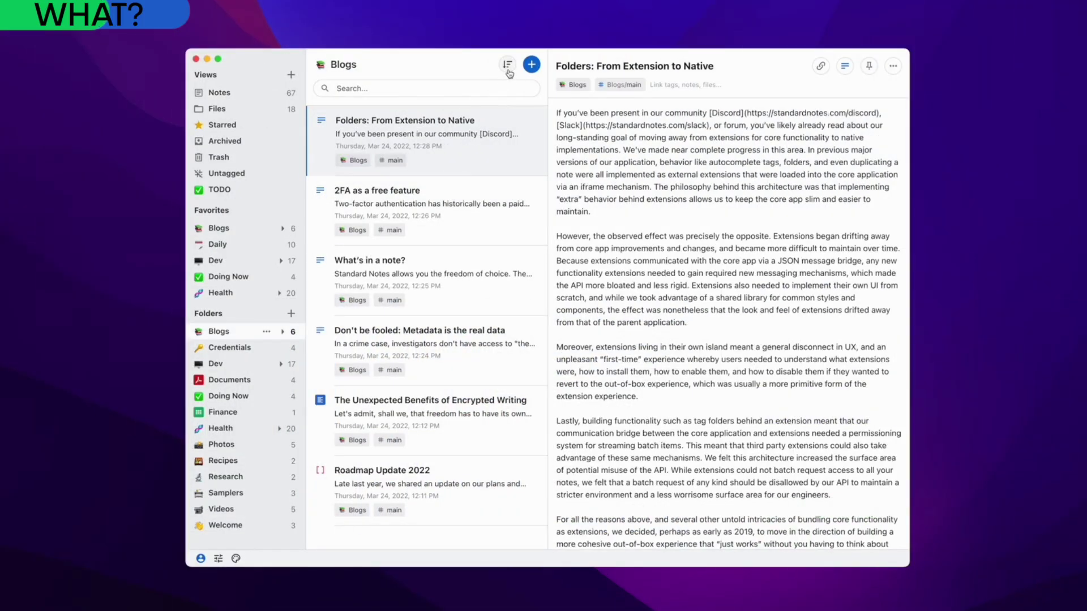
pyautogui.click(657, 211)
pyautogui.click(658, 230)
pyautogui.click(657, 249)
pyautogui.click(657, 268)
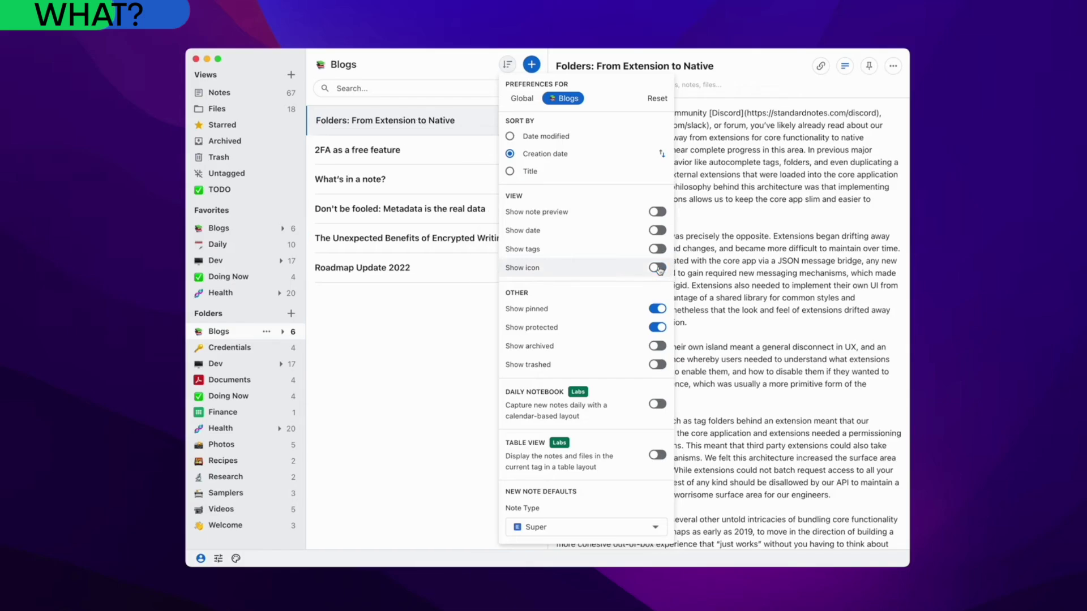
pyautogui.click(419, 308)
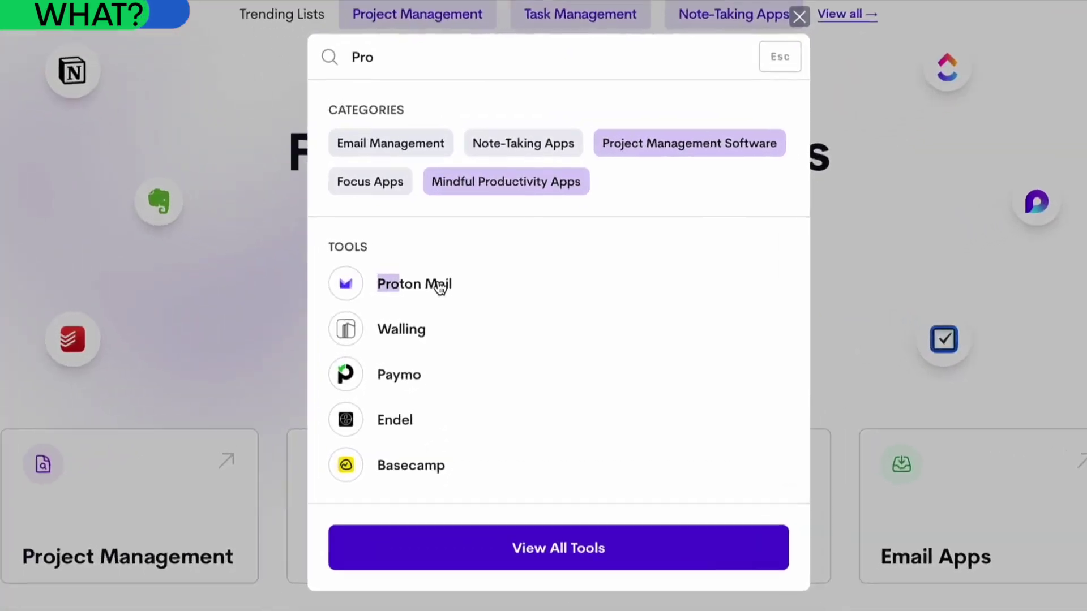
# Open the Proton Mail tool page from the 'Pro' search results
pyautogui.click(436, 294)
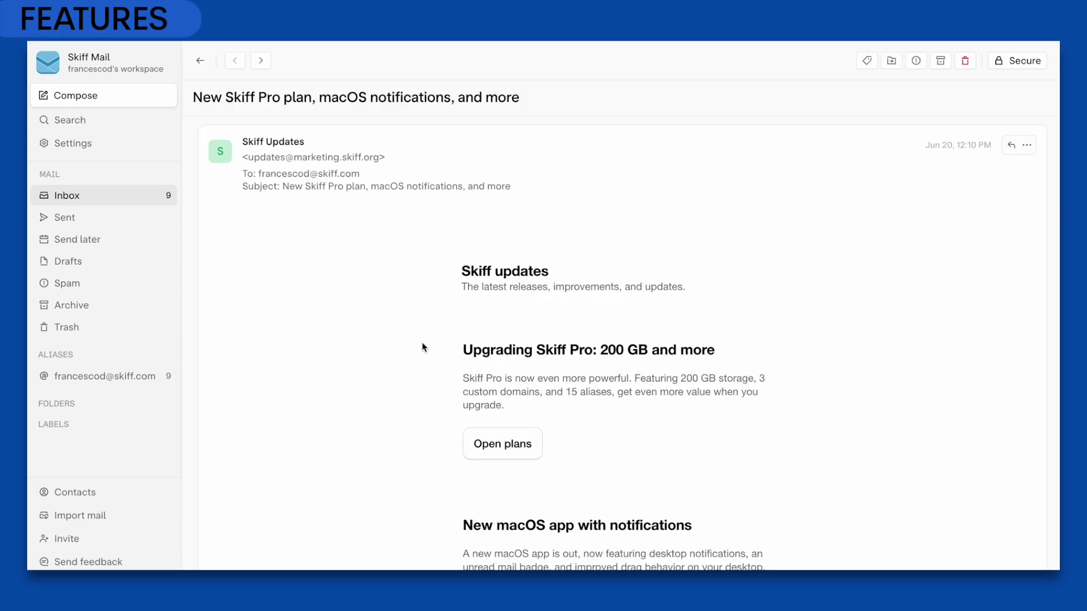
# Scroll through the New Skiff Pro plan email, then start a new message
pyautogui.scroll(-5, 422, 341)
pyautogui.scroll(2, 423, 342)
pyautogui.scroll(-1, 422, 347)
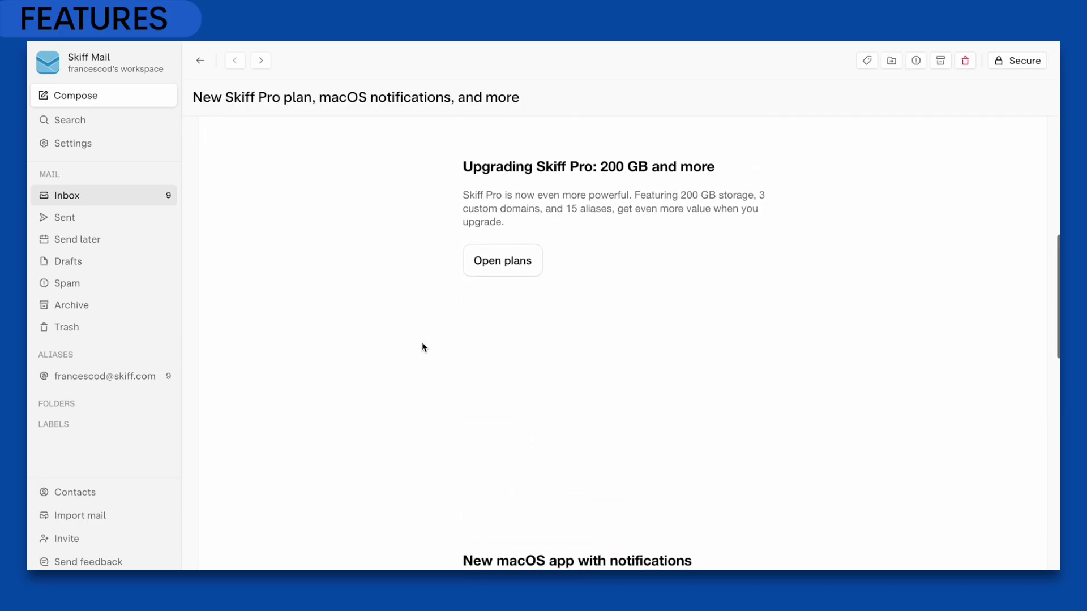
pyautogui.scroll(8, 423, 346)
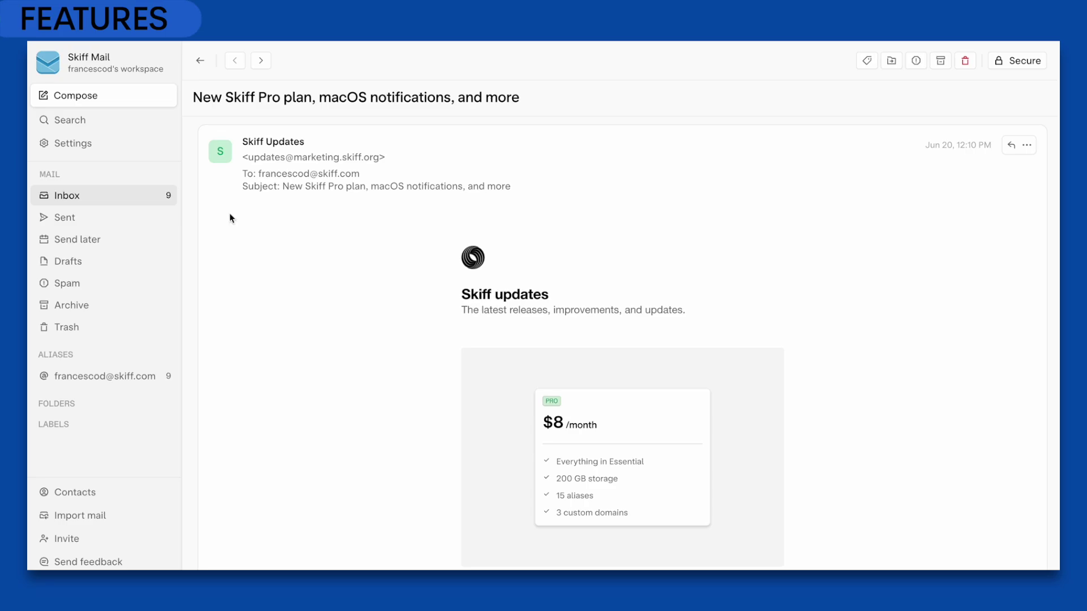
pyautogui.click(150, 100)
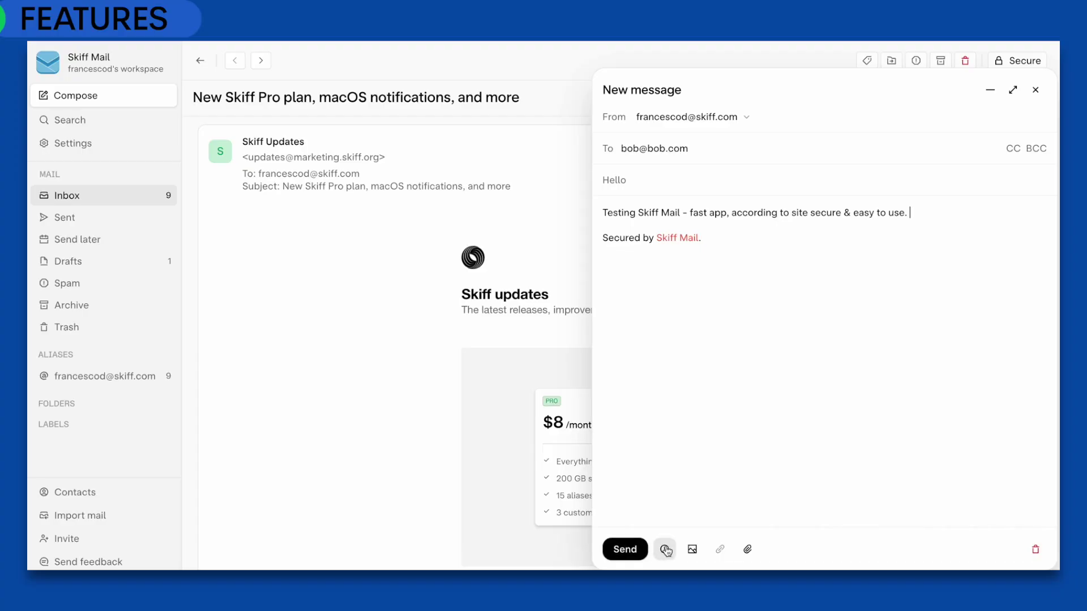
# Check the send-later and attachment options without using them, then send the Hello test message
pyautogui.click(666, 549)
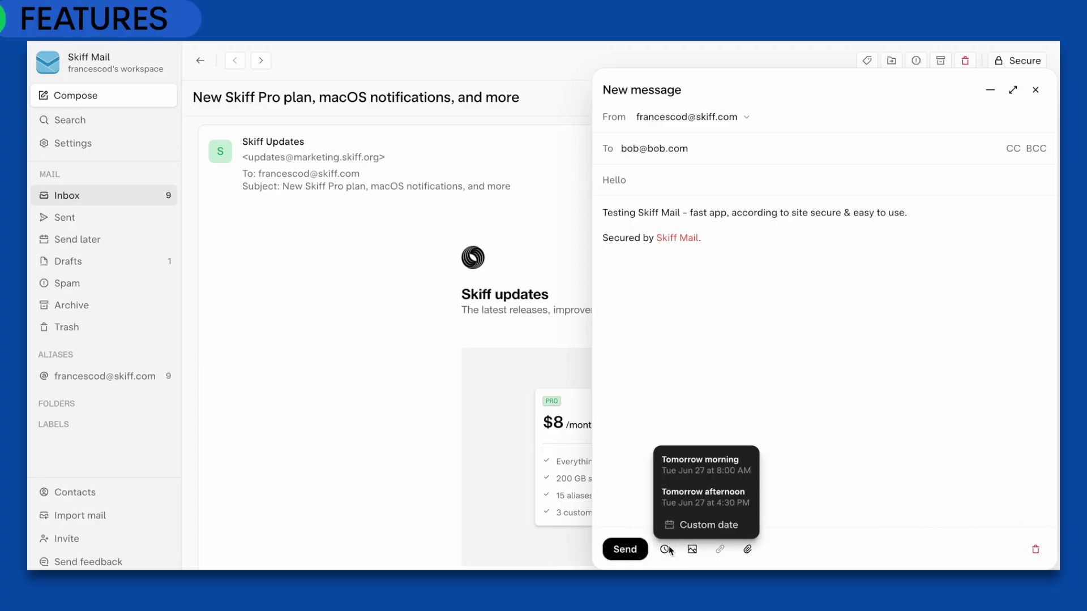
pyautogui.click(812, 502)
pyautogui.click(747, 550)
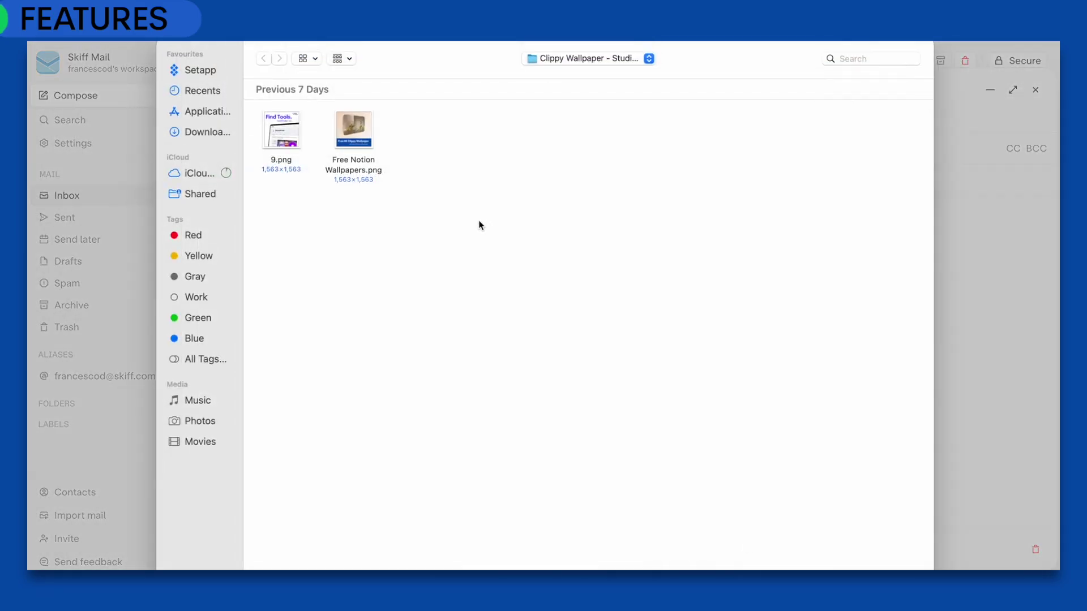
pyautogui.press('Escape')
pyautogui.click(624, 548)
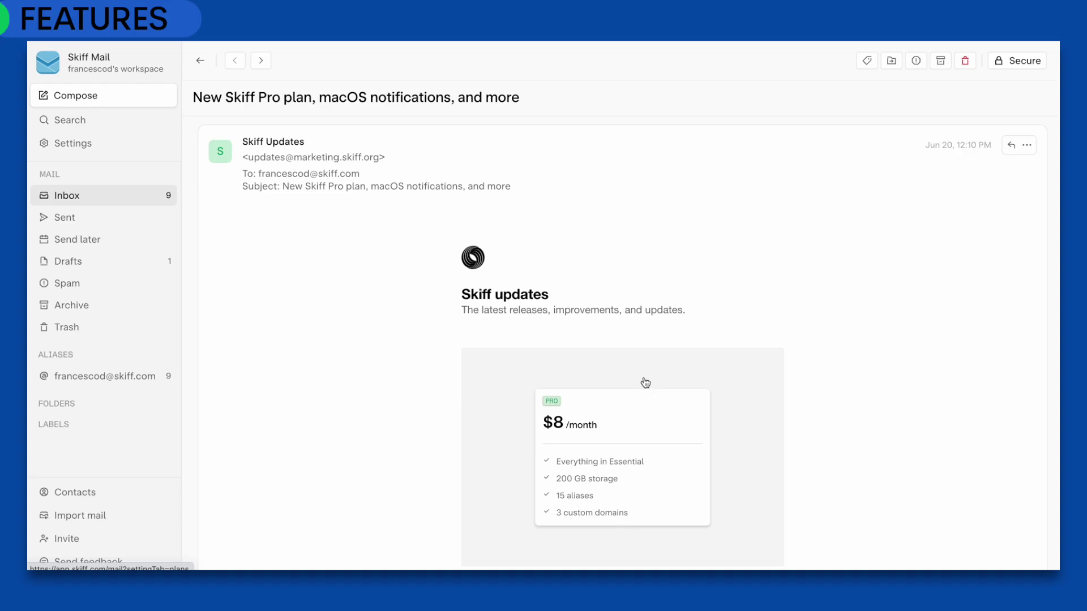
# Look through the Scheduled and Drafts folders, then open the account settings
pyautogui.click(130, 243)
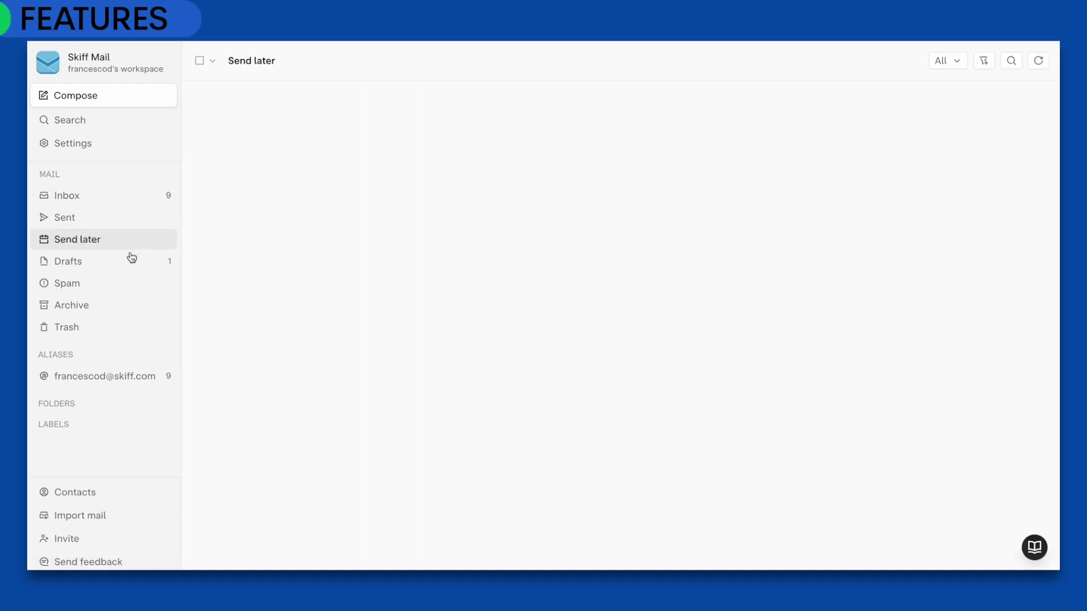
pyautogui.click(126, 262)
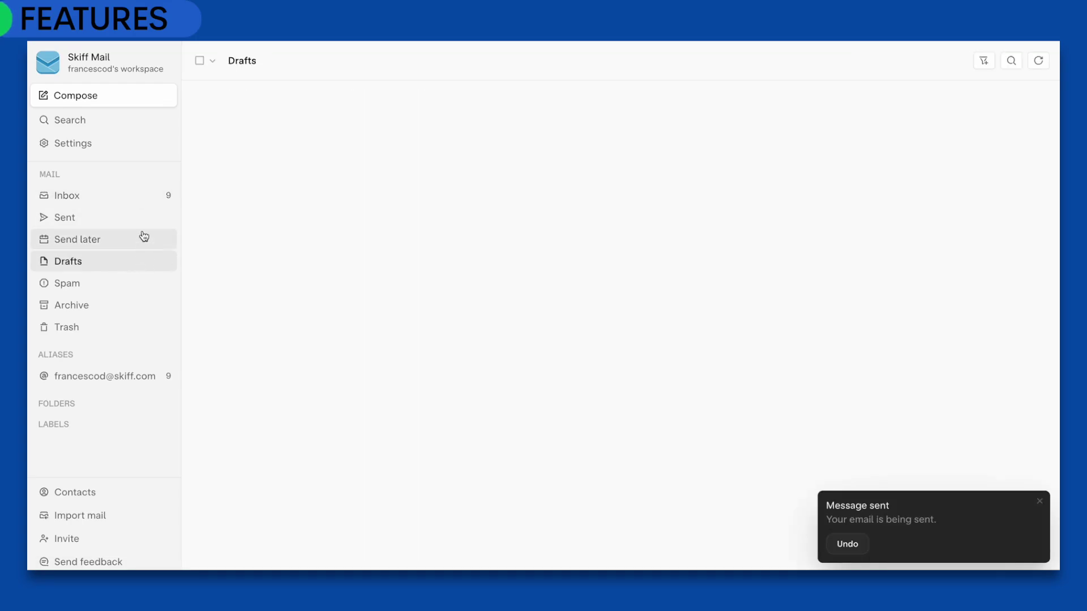
pyautogui.click(119, 144)
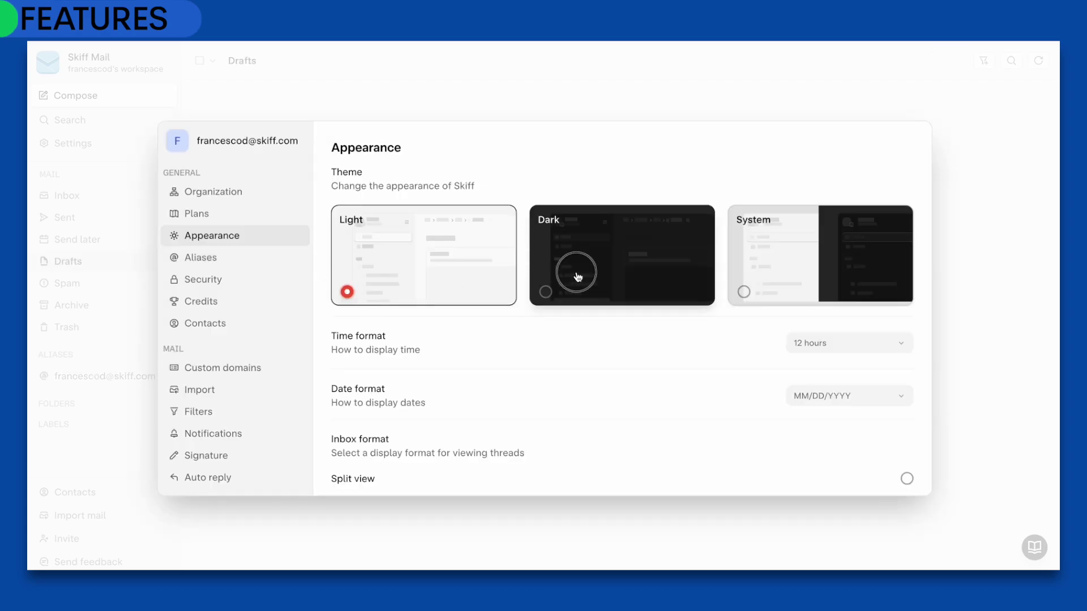
# Switch the theme to Dark and back to Light, view the pricing plans, then start a Monday 26 event
pyautogui.click(572, 271)
pyautogui.click(445, 271)
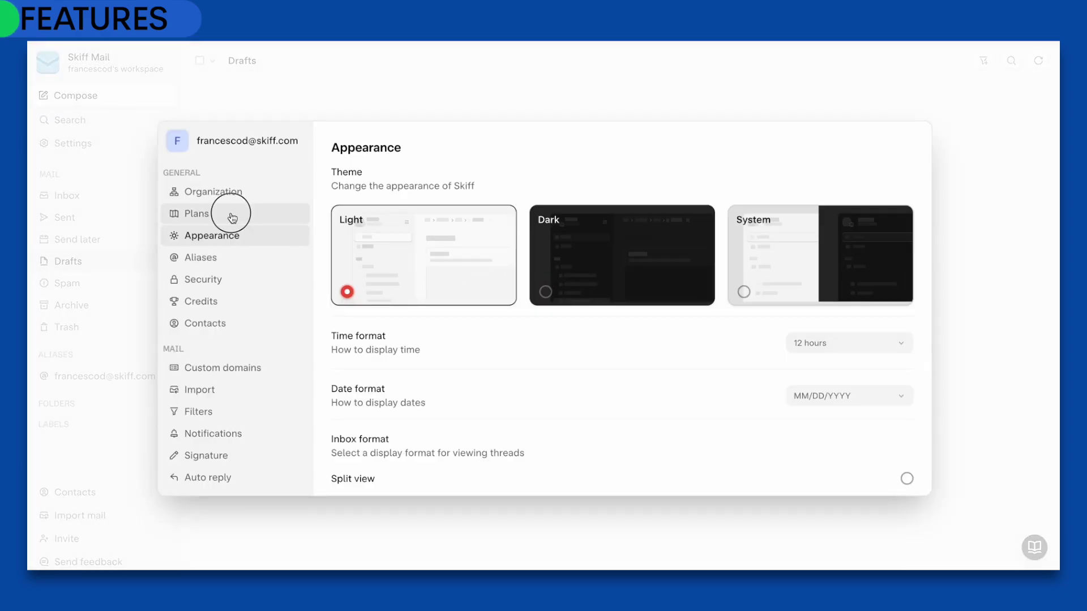
pyautogui.click(230, 213)
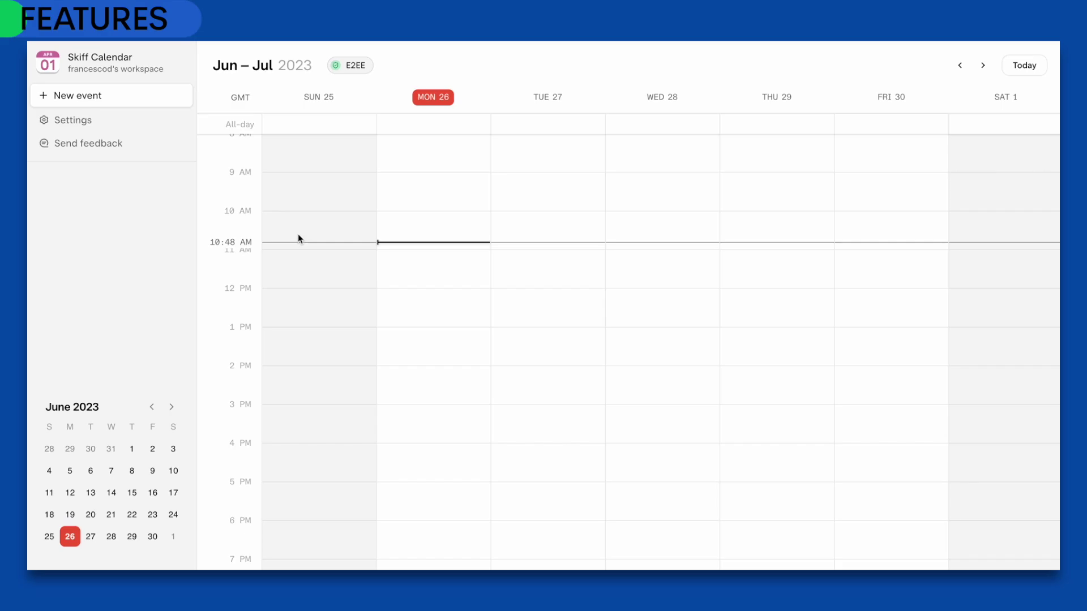
pyautogui.click(415, 313)
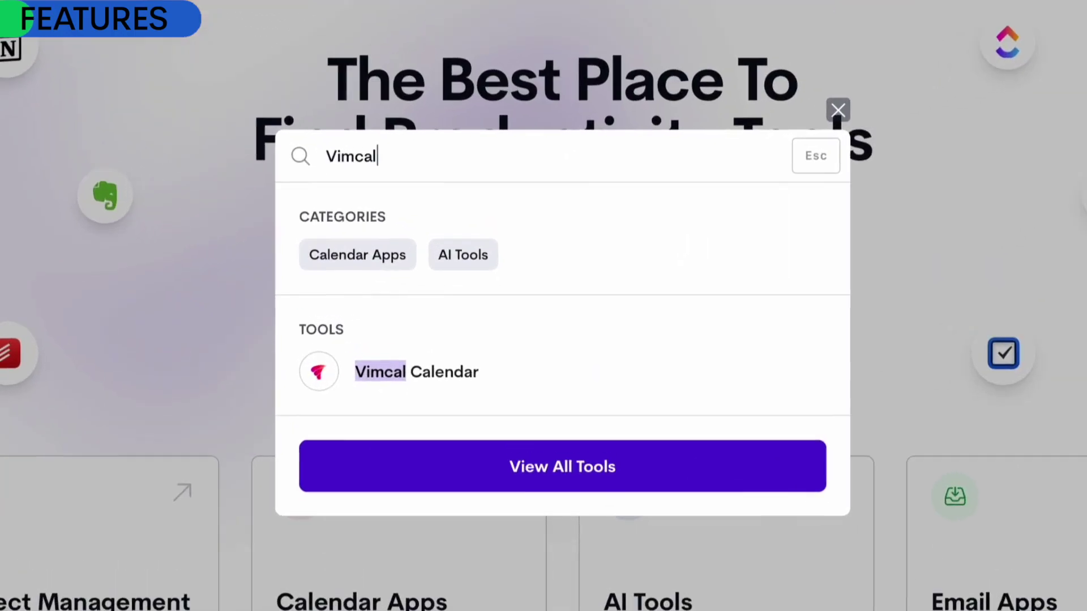
# Open the Vimcal Calendar page and view Thursday's Focus and Wednesday's Lunch event details
pyautogui.click(390, 386)
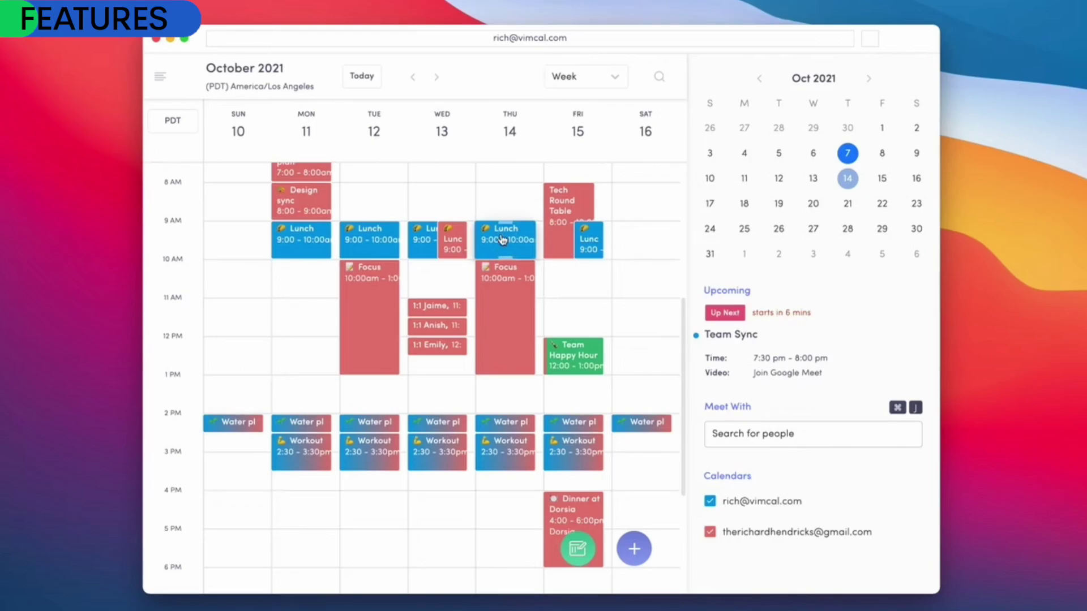
pyautogui.click(502, 300)
pyautogui.click(456, 252)
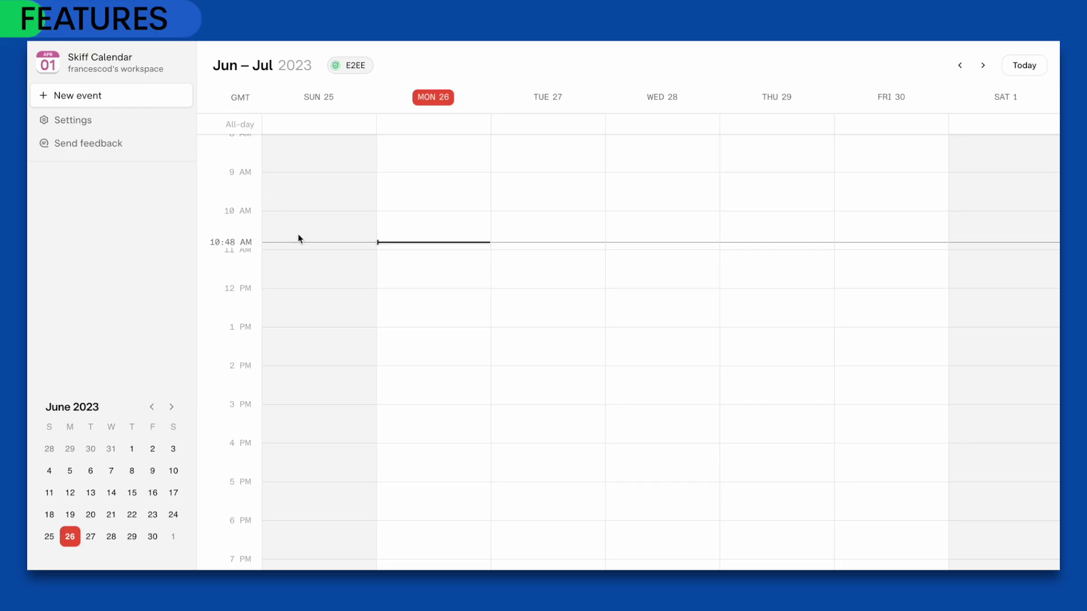
# Block out a Meeting 11:30 AM–1:45 PM and a yellow Gym event 2:30–3 PM on Monday 26 June
pyautogui.moveTo(415, 292); pyautogui.dragTo(467, 356)
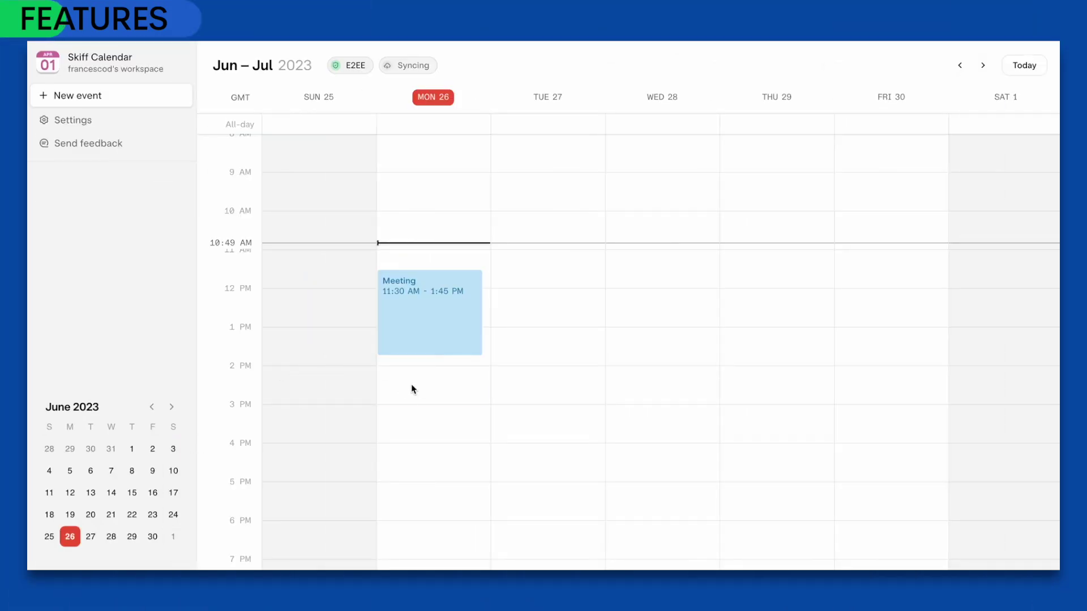
pyautogui.click(411, 389)
pyautogui.click(112, 424)
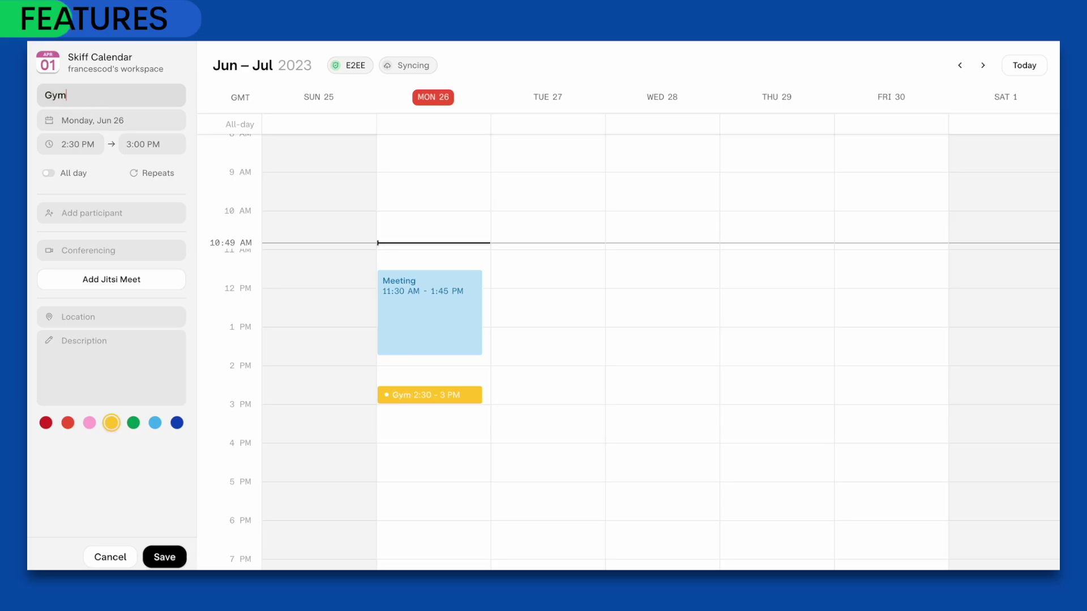
pyautogui.click(176, 564)
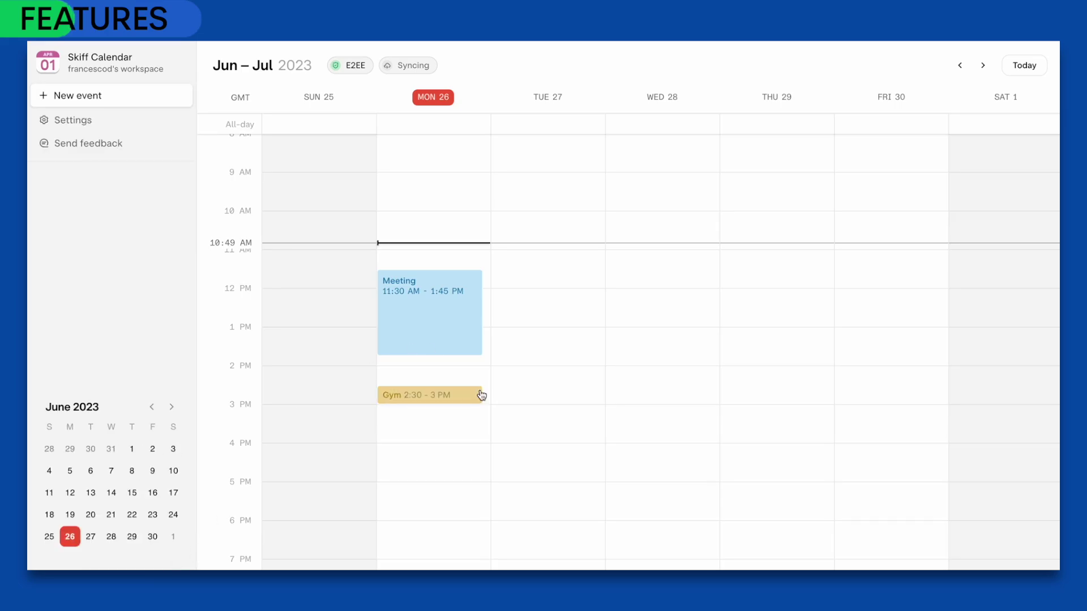
# Remove the Jitsi Meet video link from the Meeting event
pyautogui.click(447, 402)
pyautogui.click(437, 334)
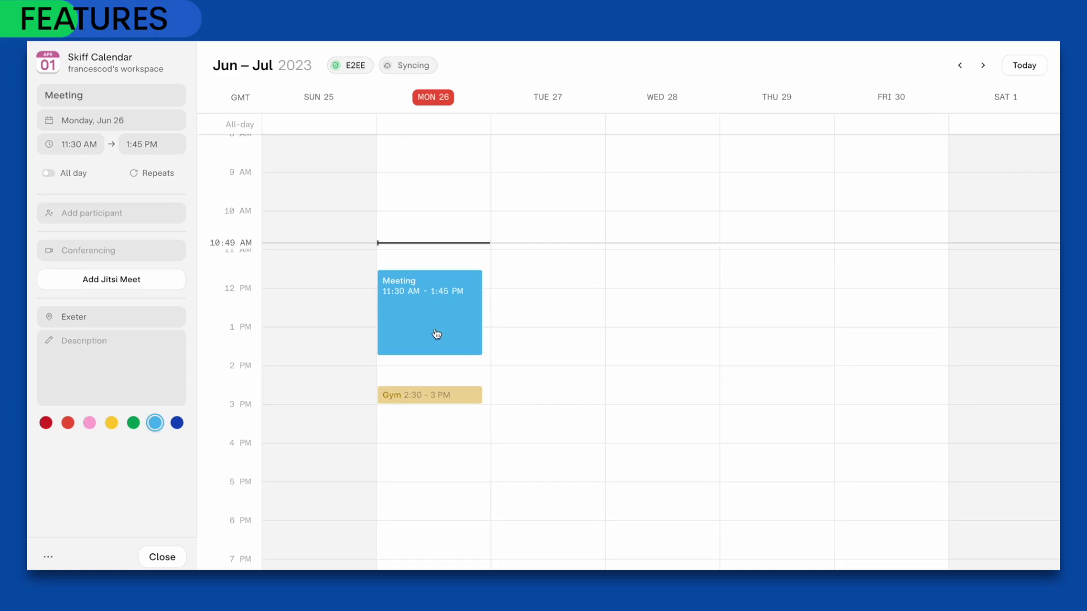
pyautogui.click(548, 325)
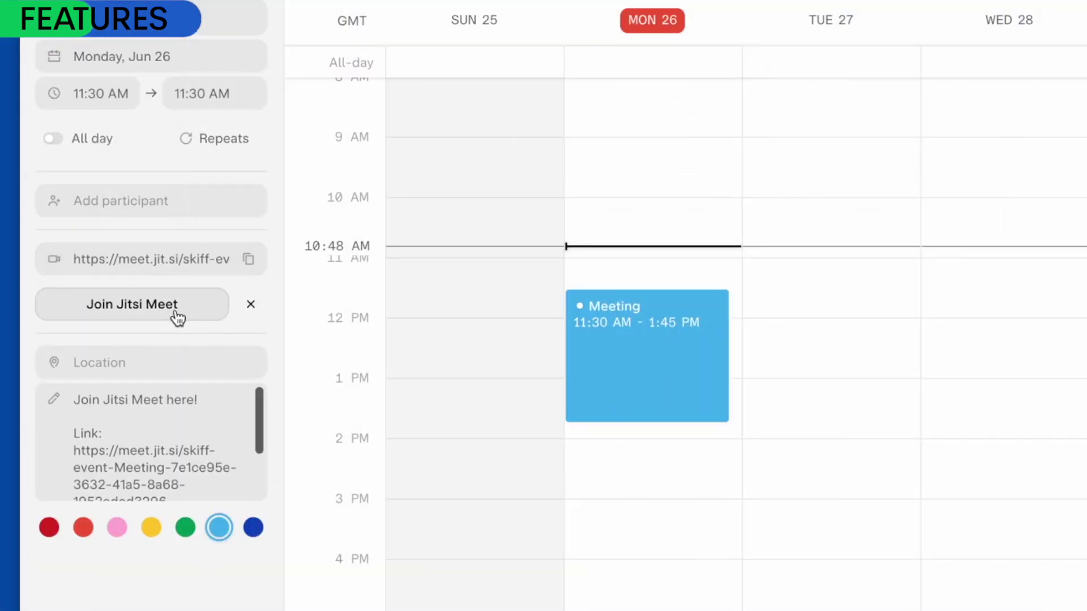
pyautogui.scroll(-2, 194, 486)
pyautogui.scroll(2, 195, 488)
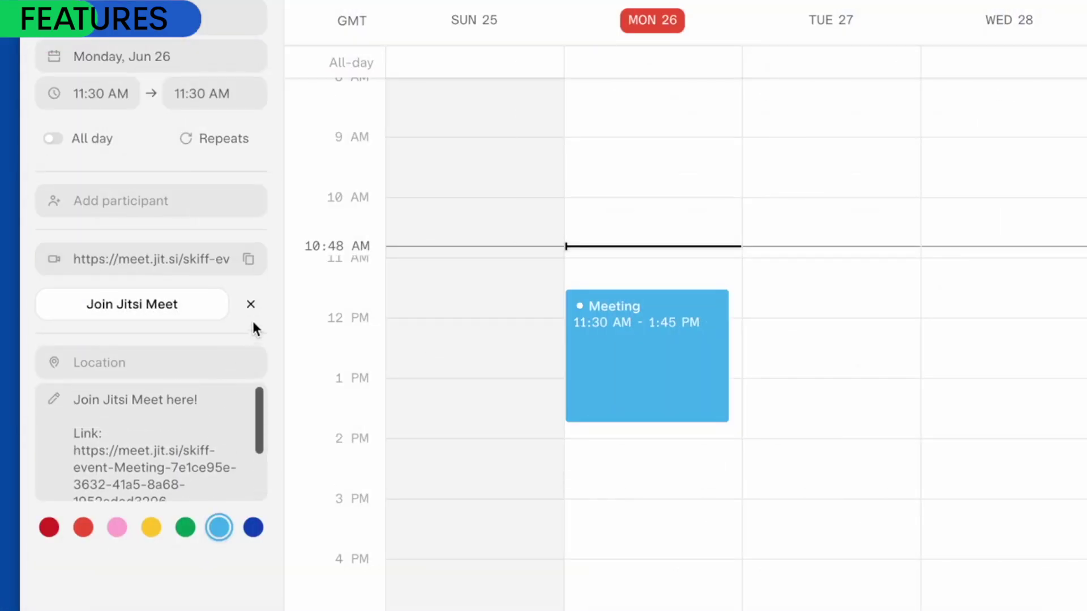
pyautogui.click(251, 304)
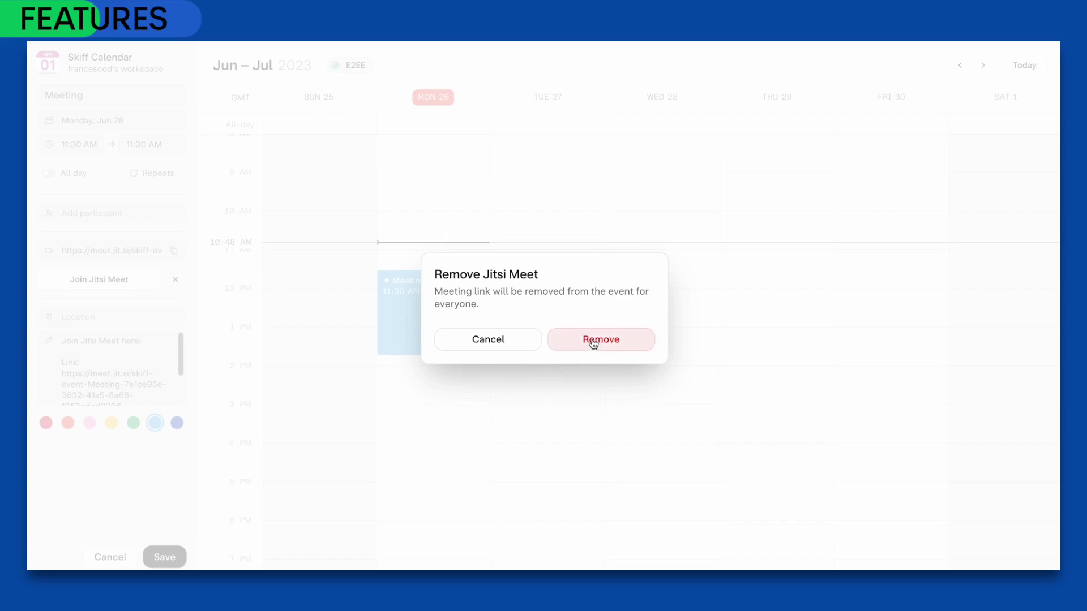
pyautogui.click(593, 343)
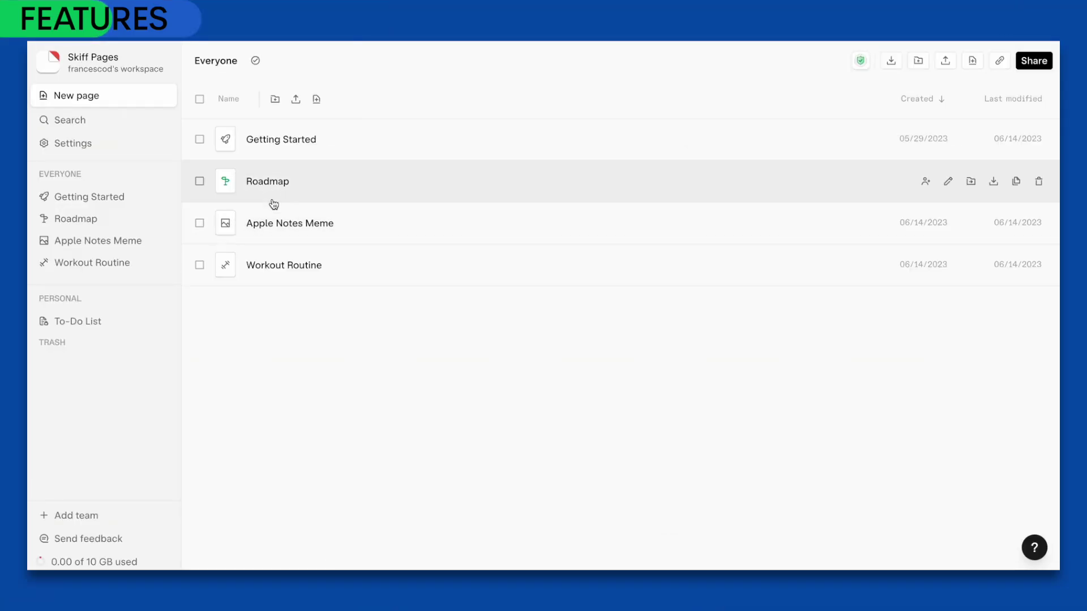
# Open the Workout Routine page, keeping its dumbbell icon unchanged
pyautogui.click(305, 266)
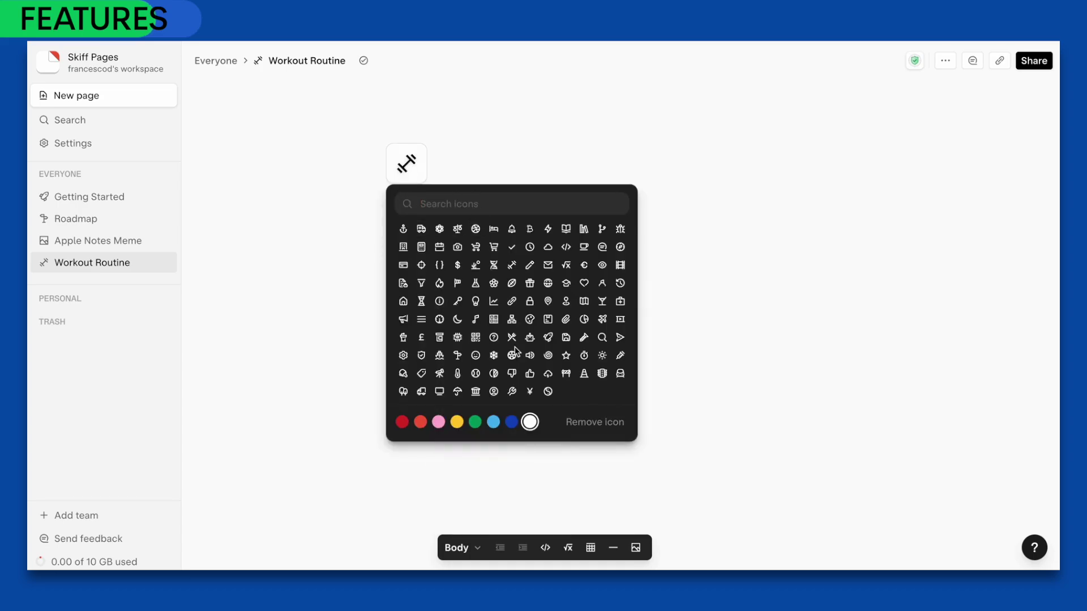
pyautogui.click(510, 149)
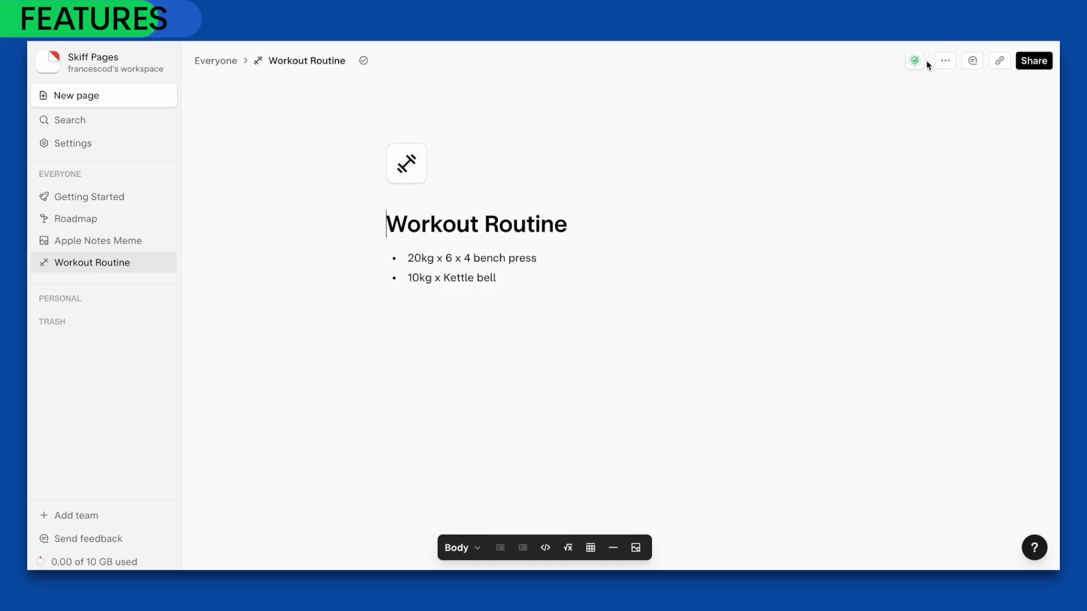
# Preview the Productivity Task list template, then close the template browser without applying it
pyautogui.click(945, 61)
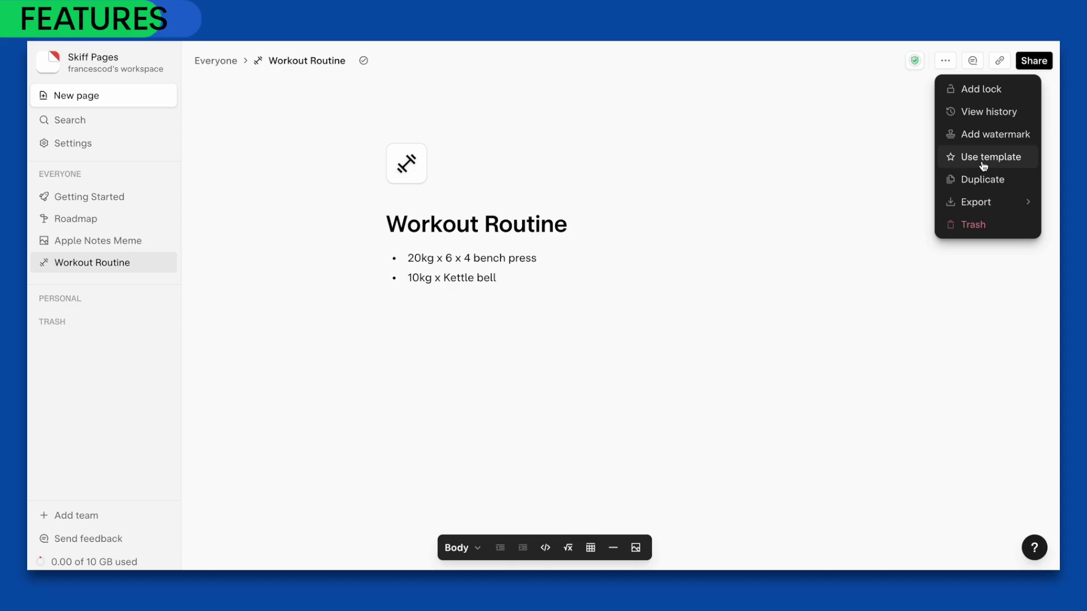
pyautogui.click(1002, 165)
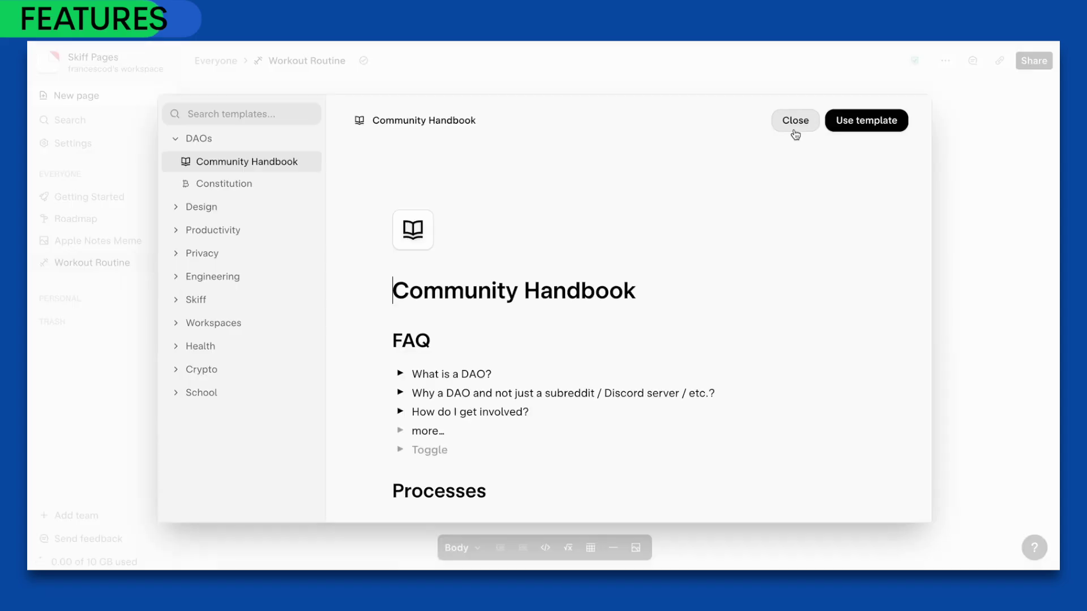
pyautogui.click(164, 230)
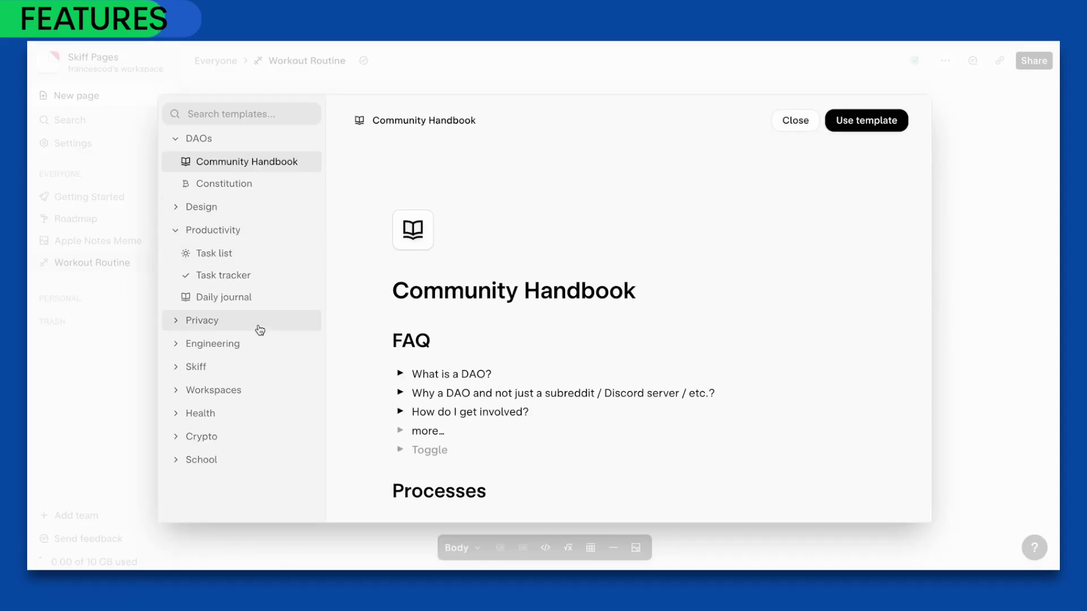
pyautogui.click(260, 263)
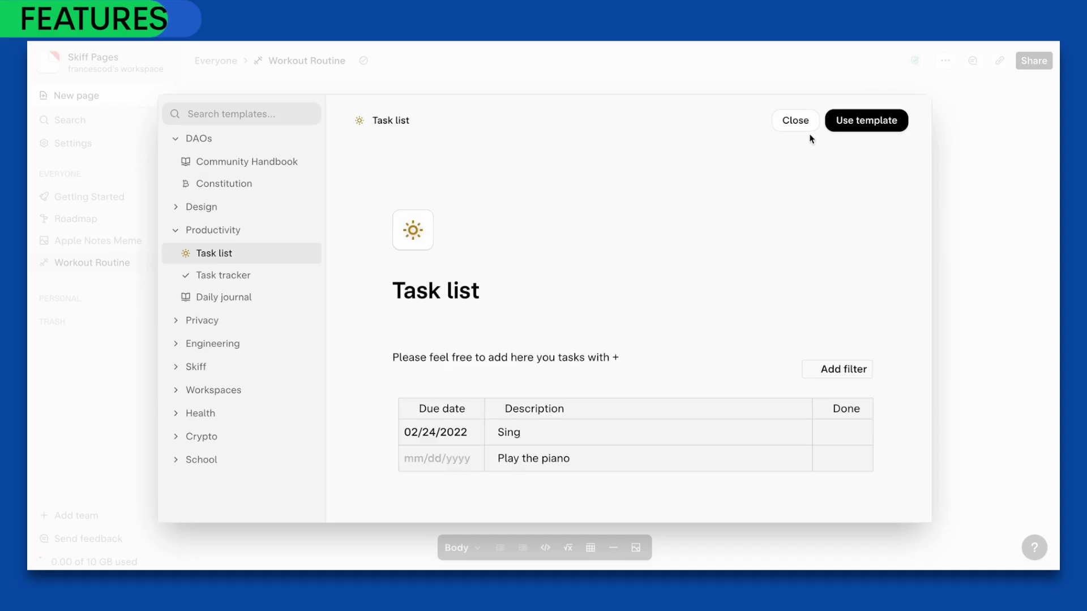
pyautogui.click(795, 120)
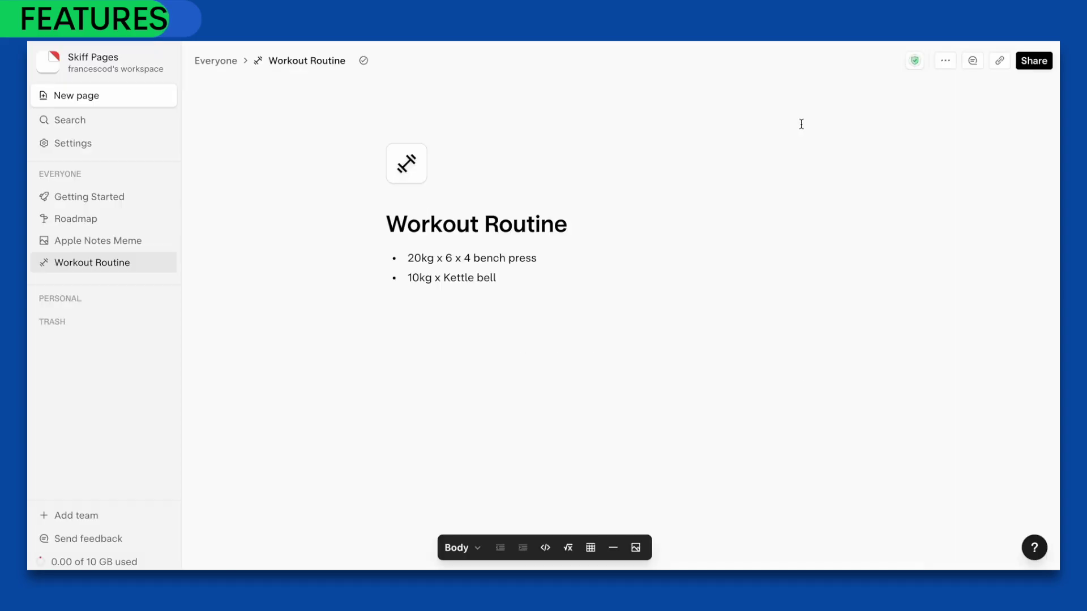
# Open the Apple Notes Meme image from the sidebar
pyautogui.click(944, 62)
pyautogui.click(753, 169)
pyautogui.click(96, 244)
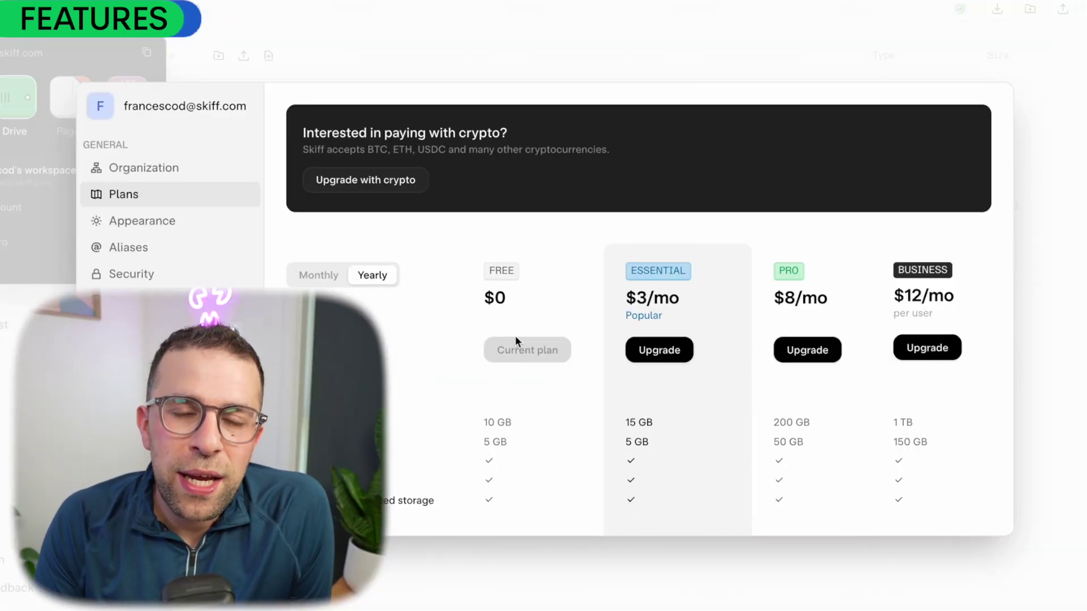
# Switch plan billing from Yearly to Monthly so paid plans read $4, $10 and $15
pyautogui.scroll(-3, 514, 335)
pyautogui.scroll(3, 515, 335)
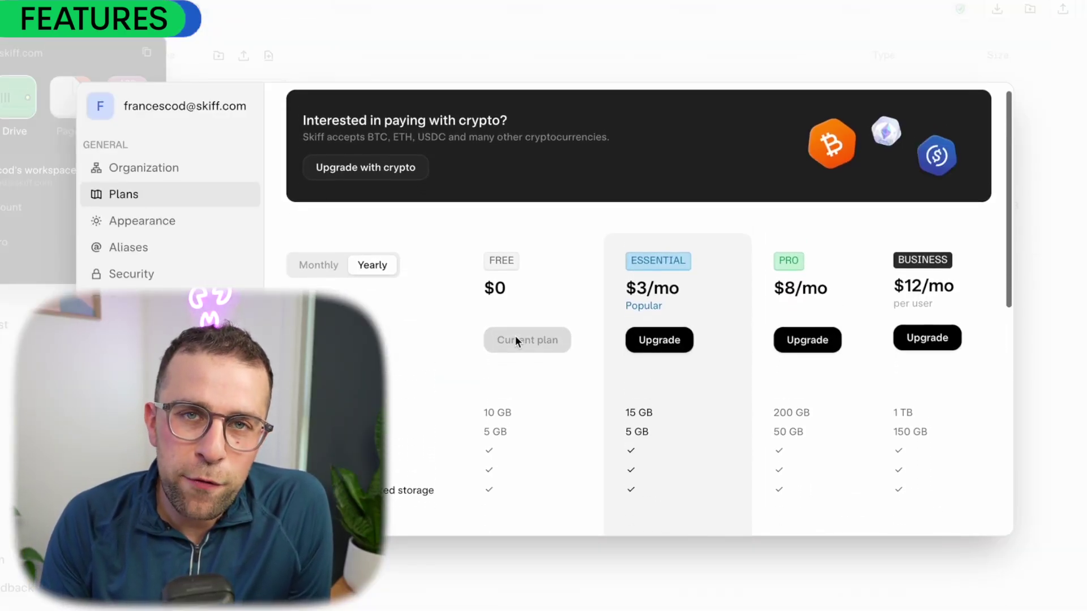
pyautogui.scroll(-4, 514, 335)
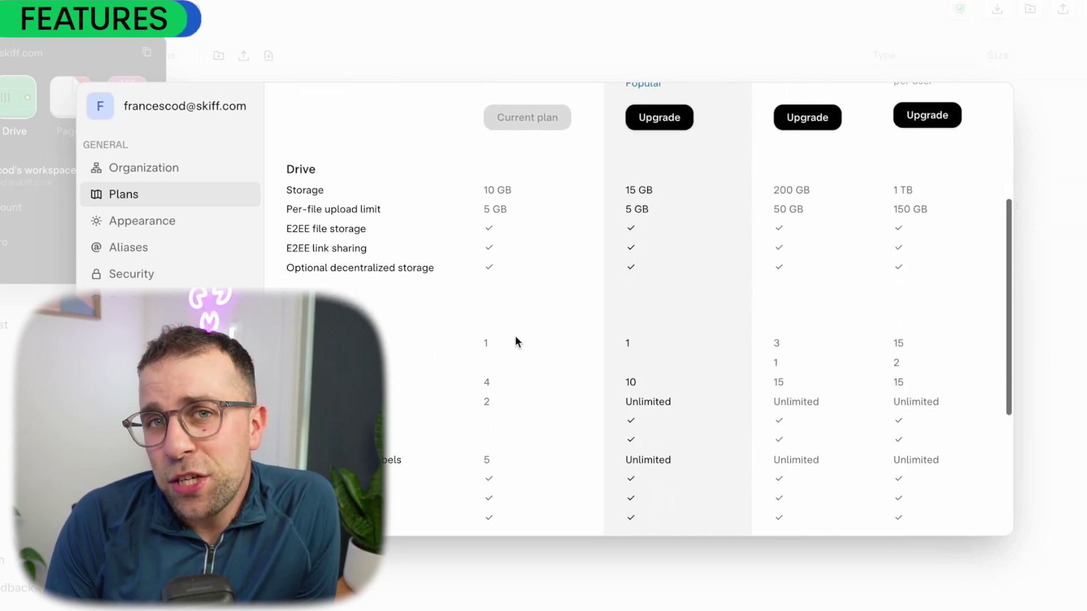
pyautogui.scroll(2, 514, 340)
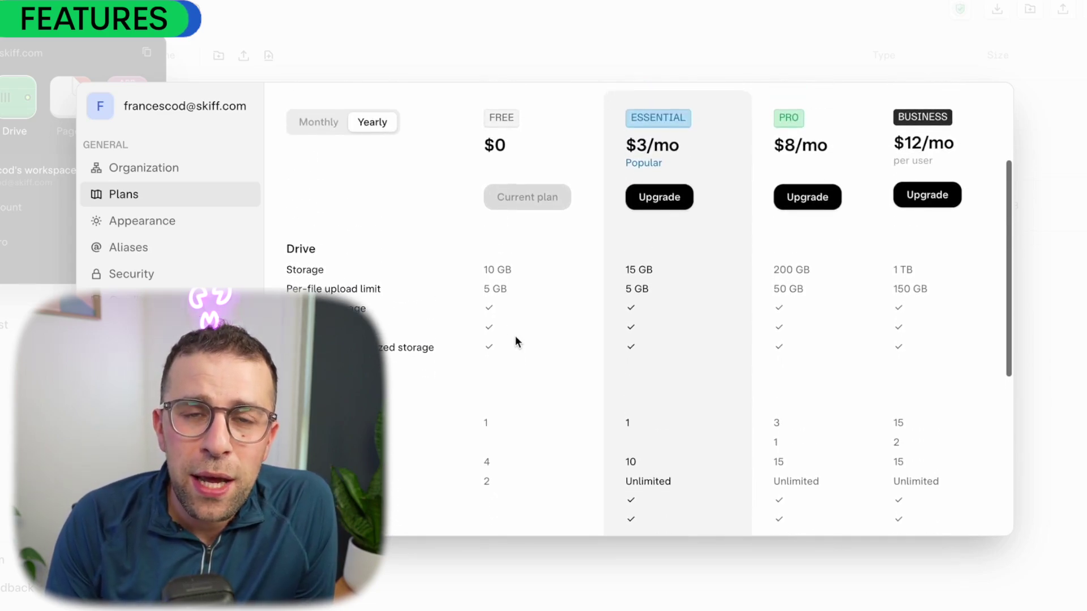
pyautogui.click(317, 130)
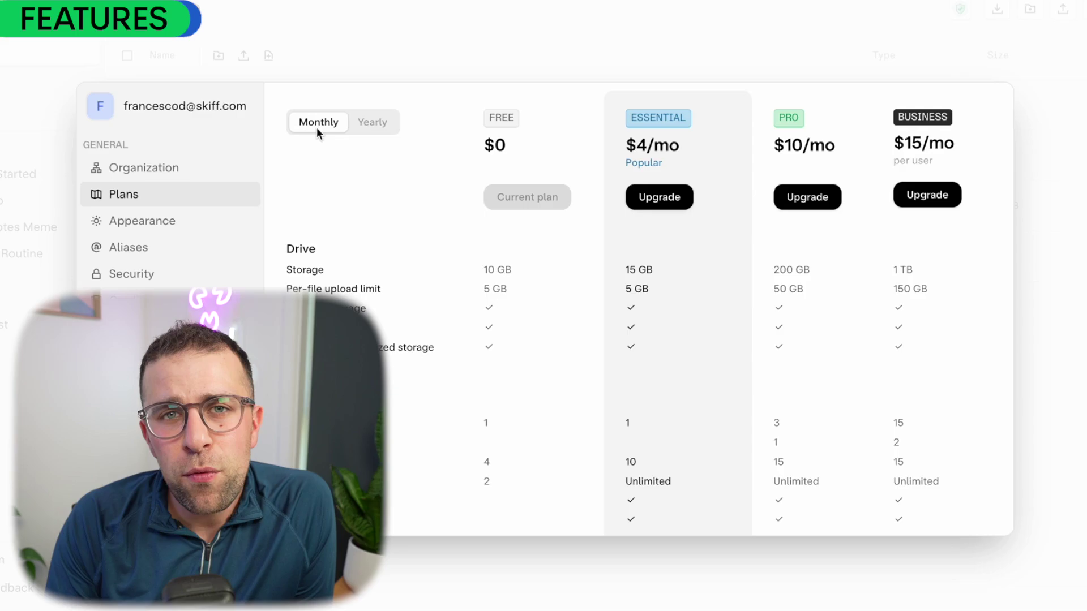
# Scroll through the plan comparison table to review each plan's features
pyautogui.scroll(-1, 747, 322)
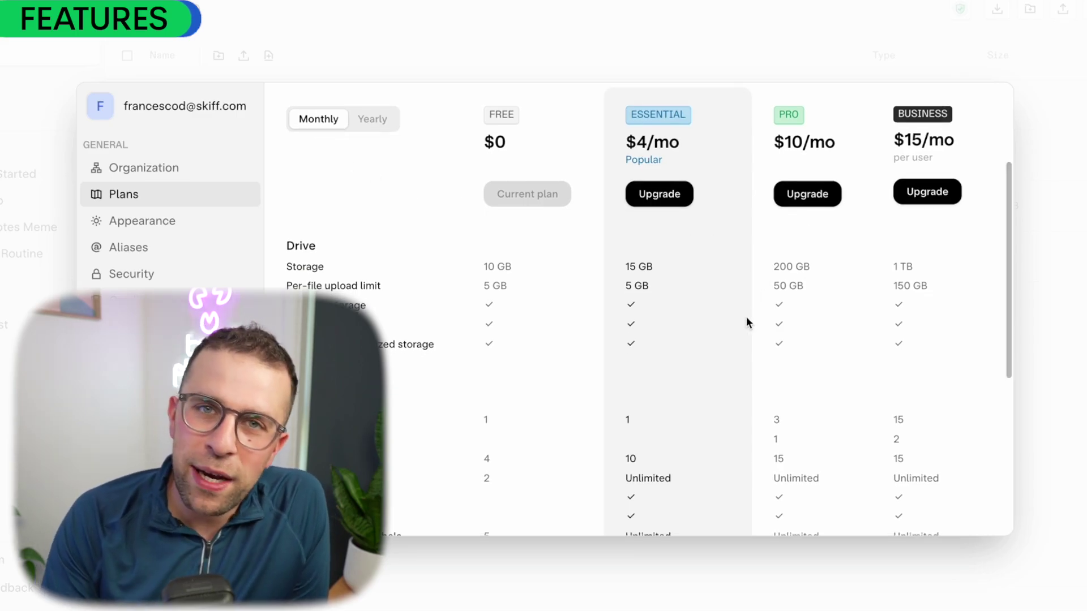
pyautogui.scroll(-1, 746, 318)
pyautogui.scroll(-2, 746, 318)
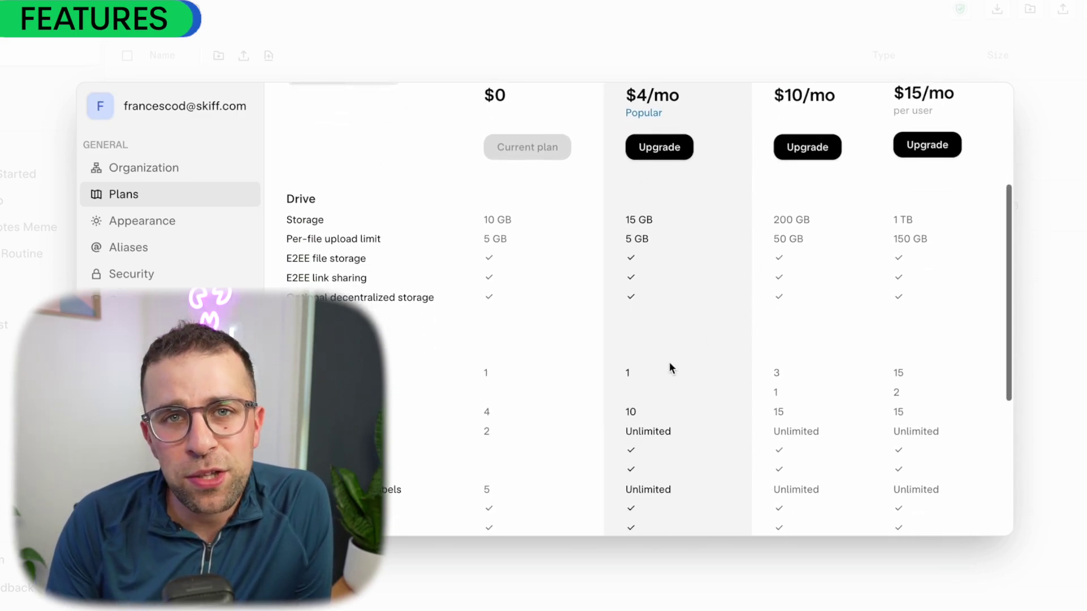
pyautogui.scroll(-5, 674, 368)
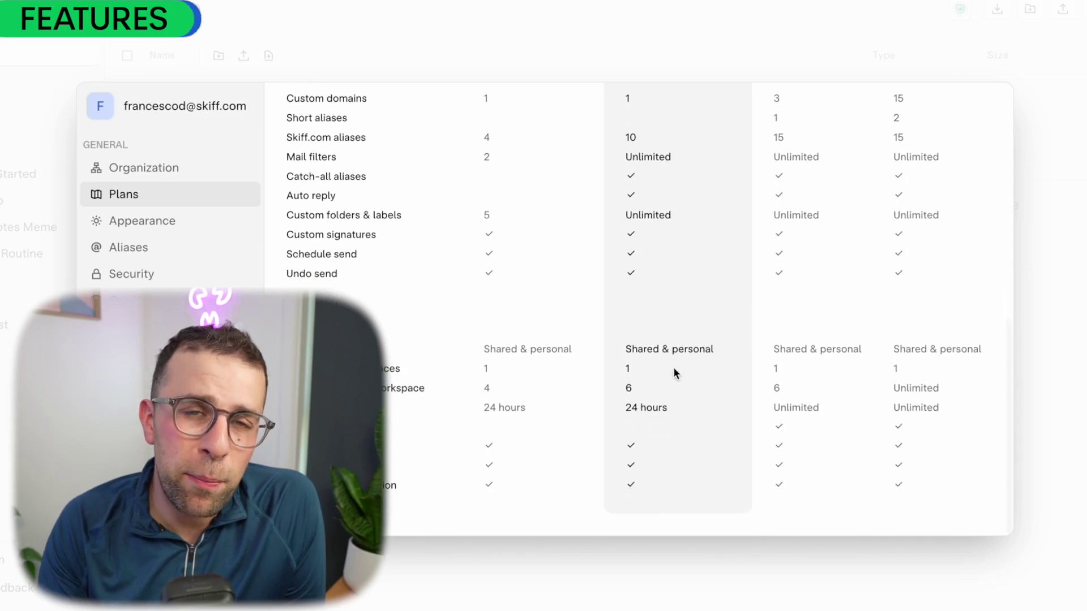
pyautogui.scroll(8, 674, 367)
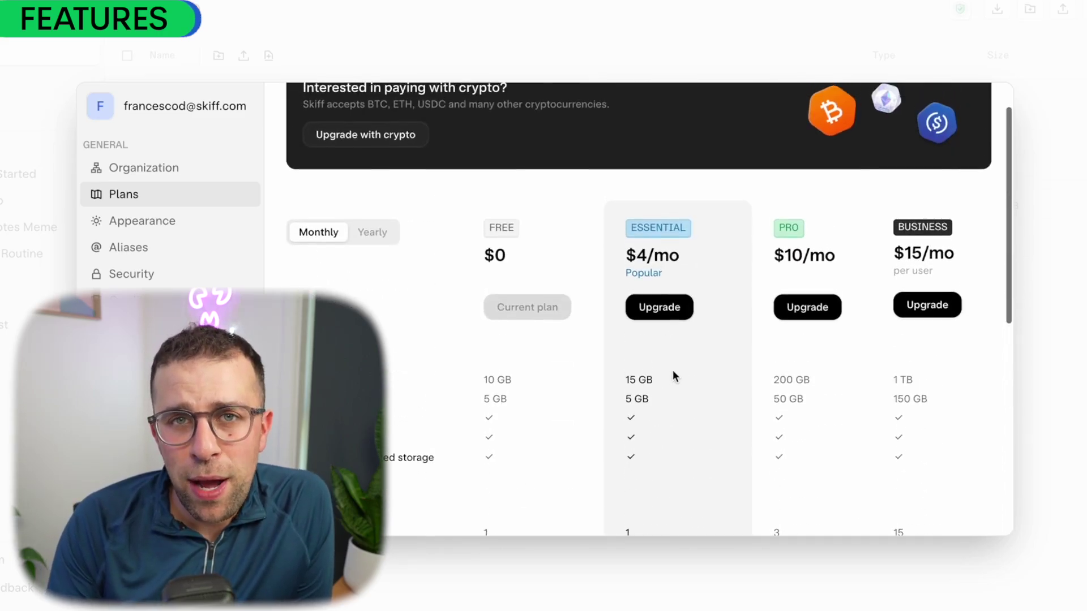
pyautogui.scroll(-1, 673, 369)
pyautogui.scroll(-1, 679, 351)
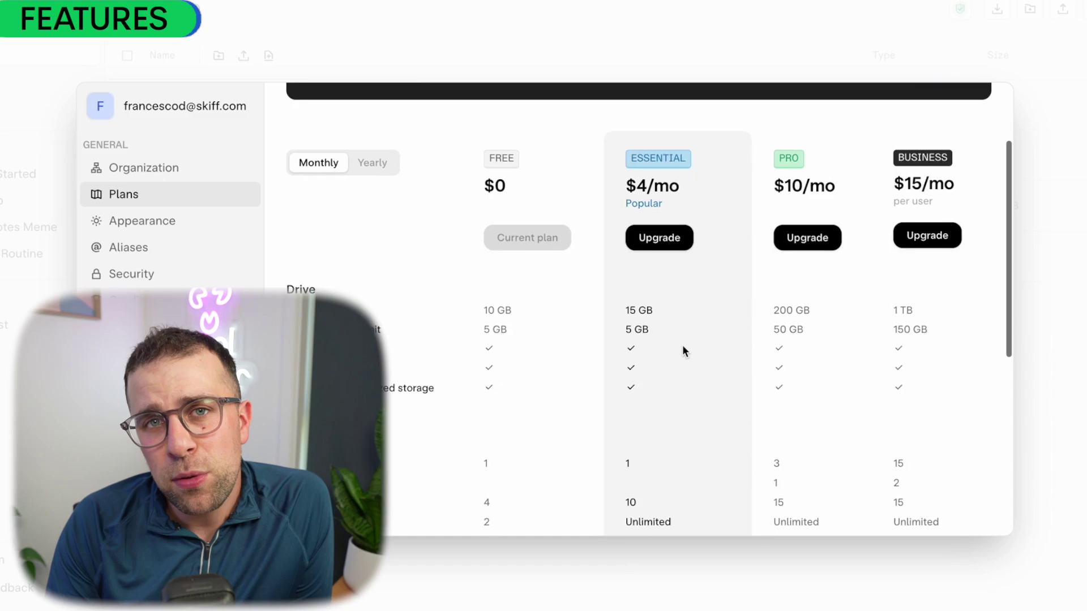
pyautogui.scroll(-1, 683, 348)
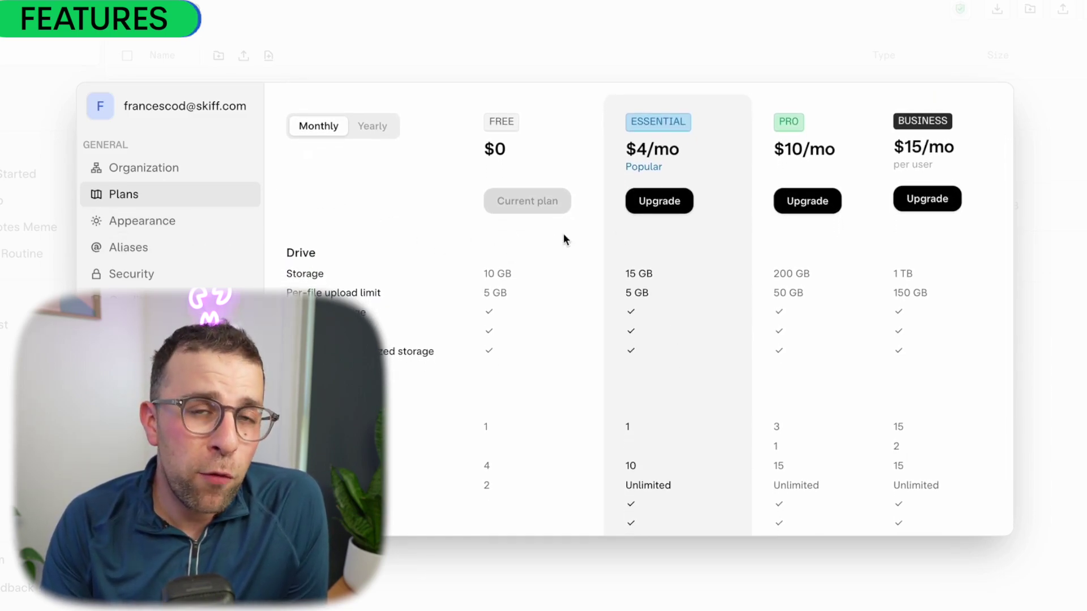
pyautogui.scroll(1, 617, 231)
pyautogui.scroll(-9, 617, 230)
pyautogui.scroll(7, 616, 230)
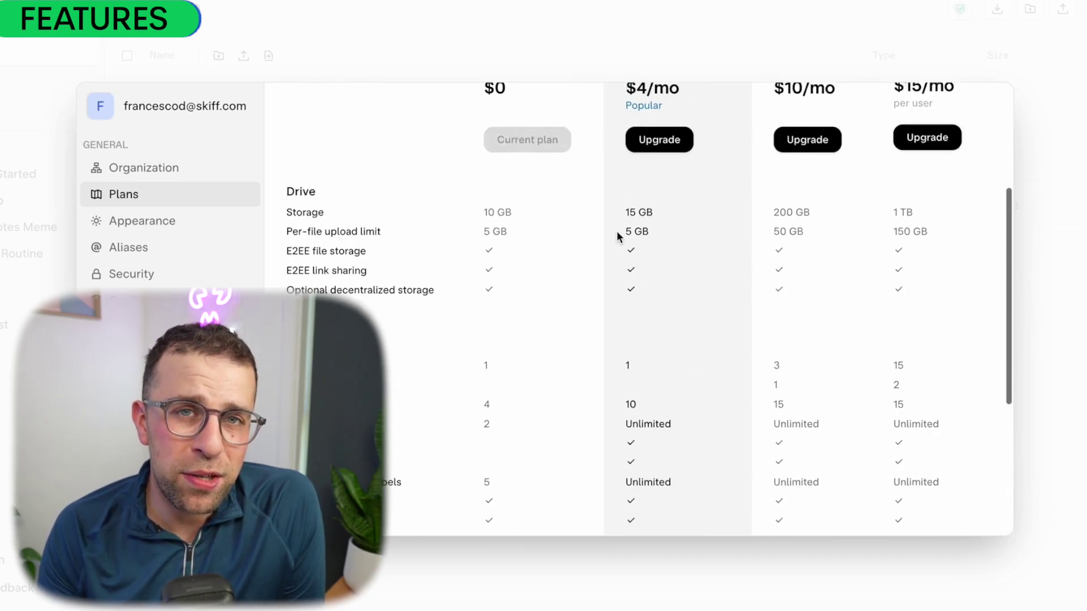
pyautogui.scroll(5, 616, 229)
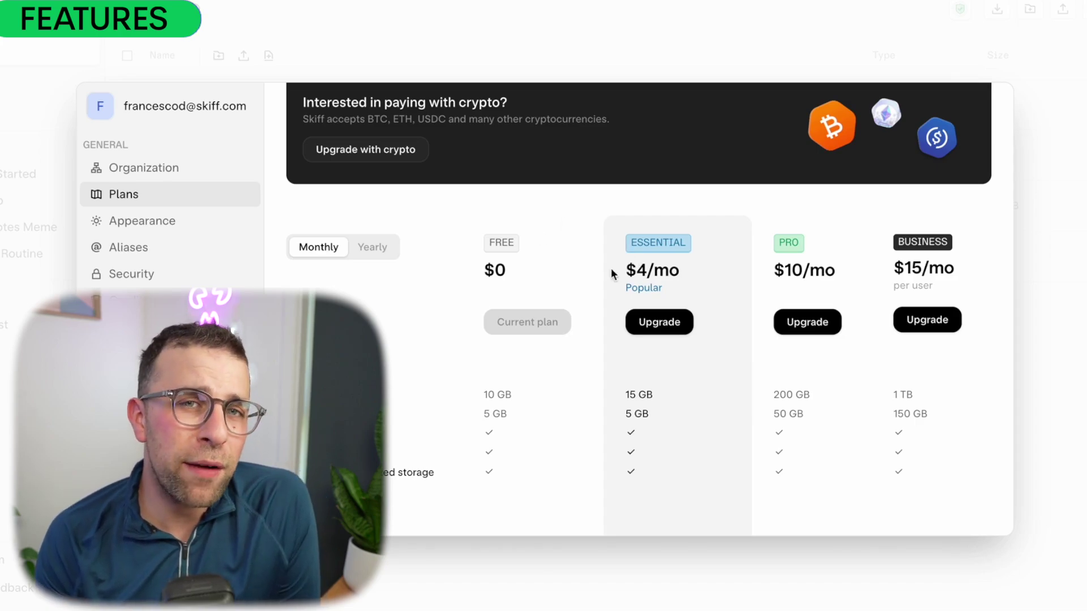
pyautogui.scroll(-10, 611, 334)
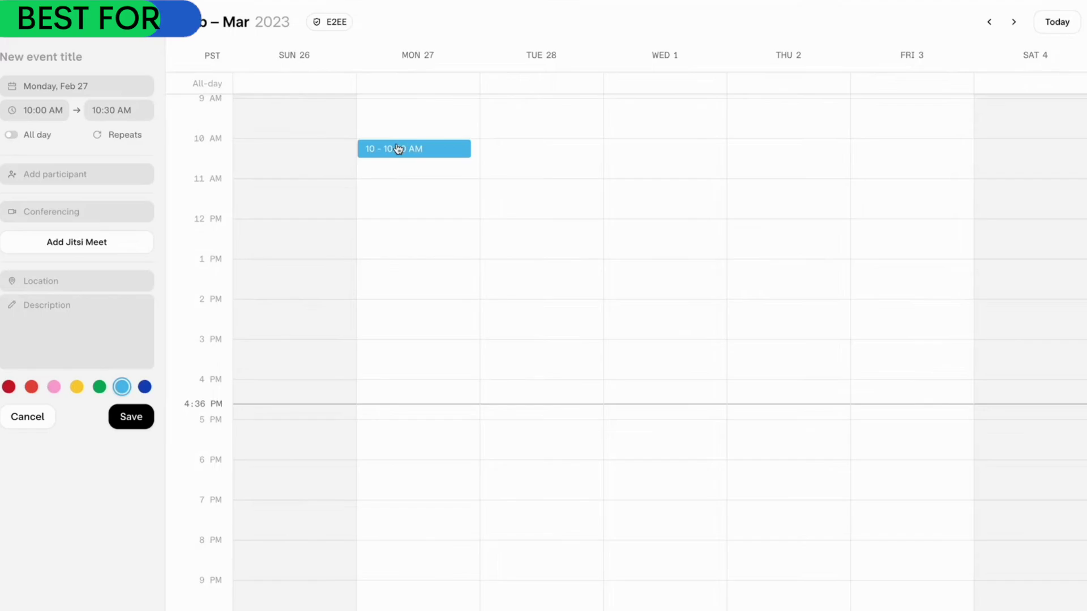
# Lengthen the Monday Feb 27 event so it runs 10–10:45 AM
pyautogui.moveTo(390, 157); pyautogui.dragTo(388, 205)
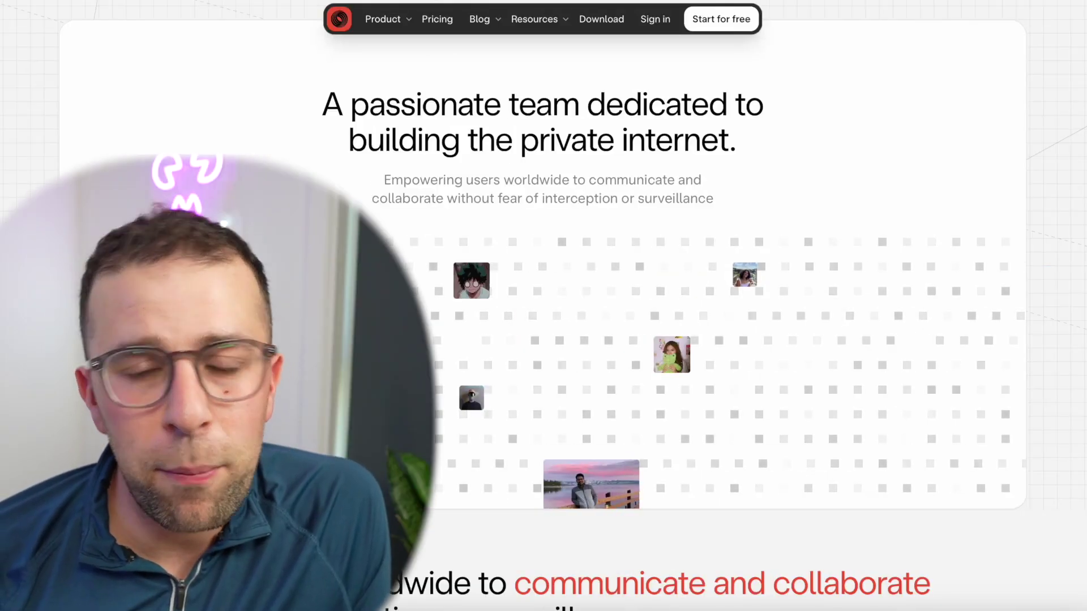
# Scroll down the Skiff about page past the values and team sections
pyautogui.scroll(-5, 622, 306)
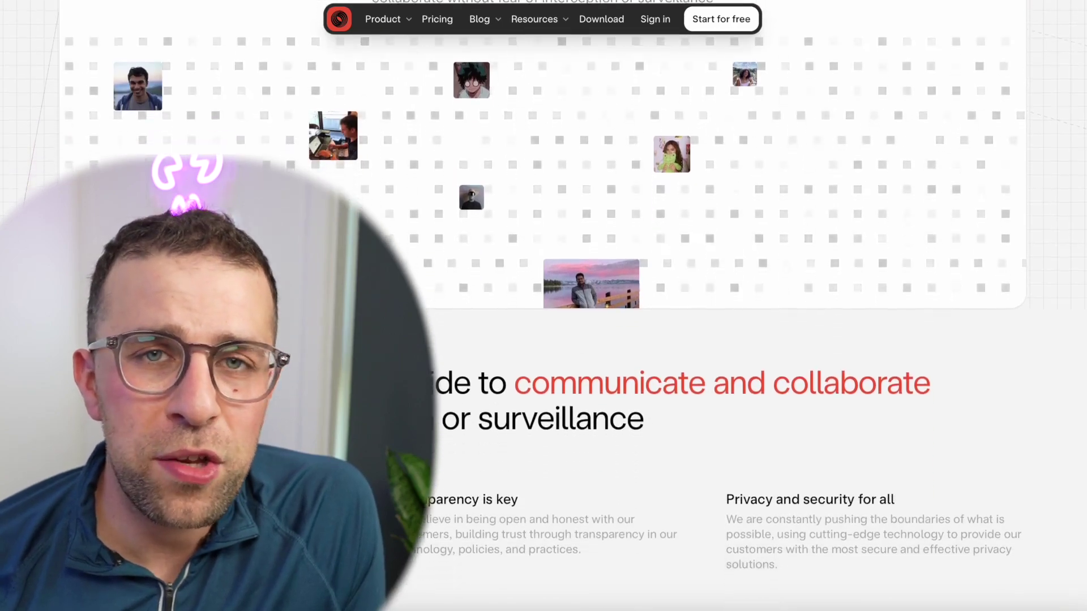
pyautogui.scroll(-9, 623, 306)
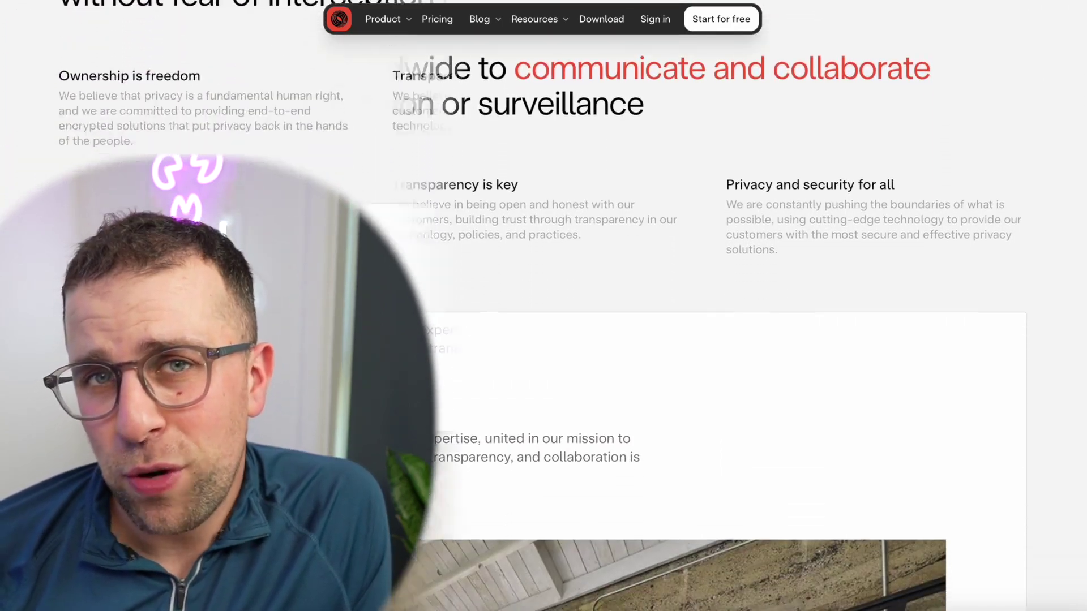
pyautogui.scroll(-4, 622, 306)
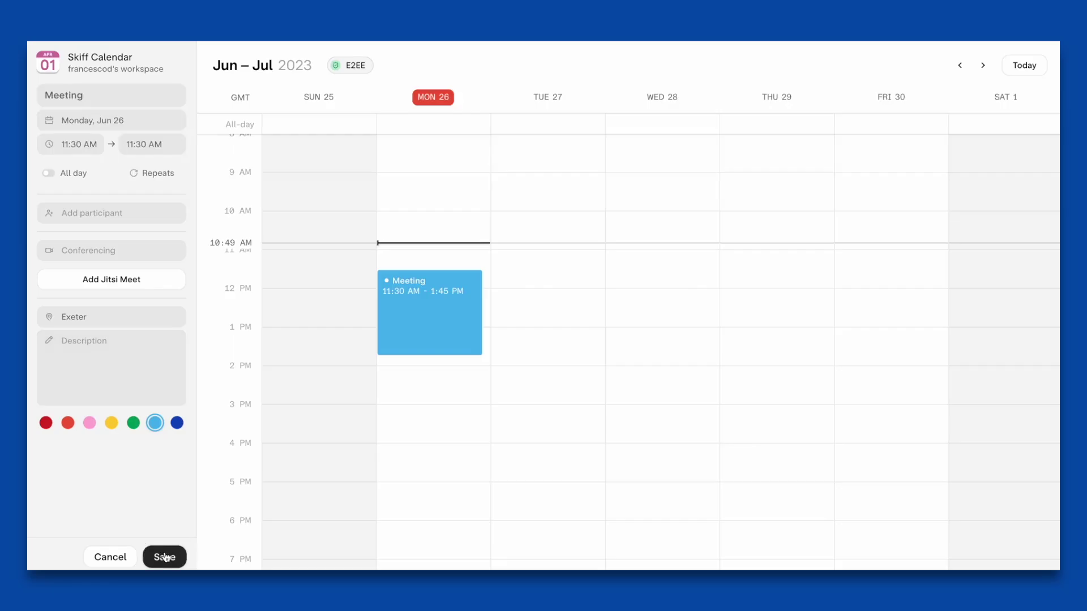
# Save the Meeting and add a yellow 2:30–3 PM event on Monday Jun 26
pyautogui.click(284, 369)
pyautogui.click(411, 384)
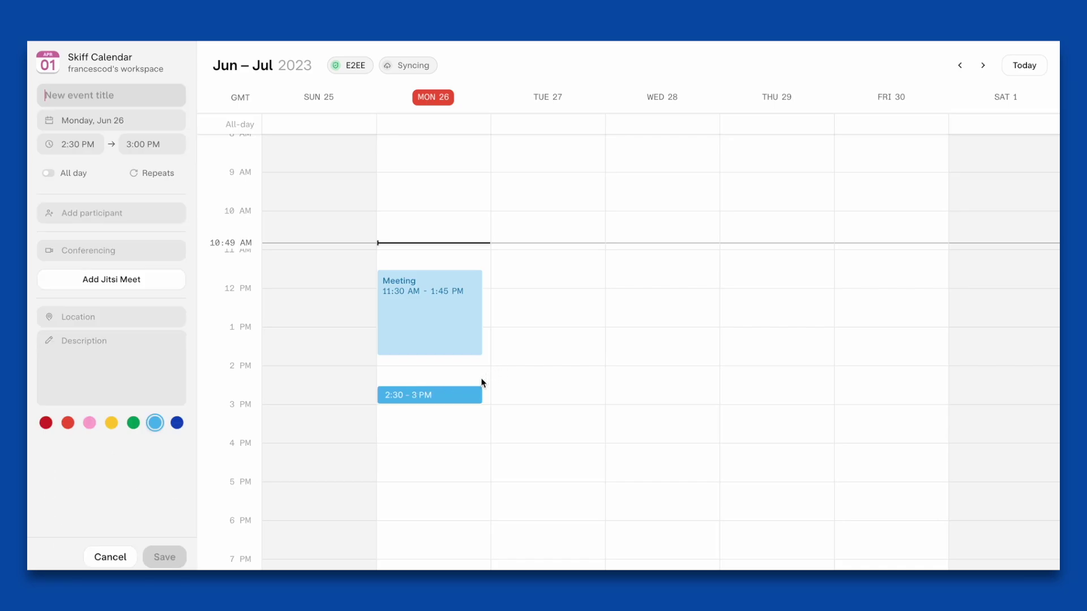
pyautogui.click(112, 424)
pyautogui.click(94, 101)
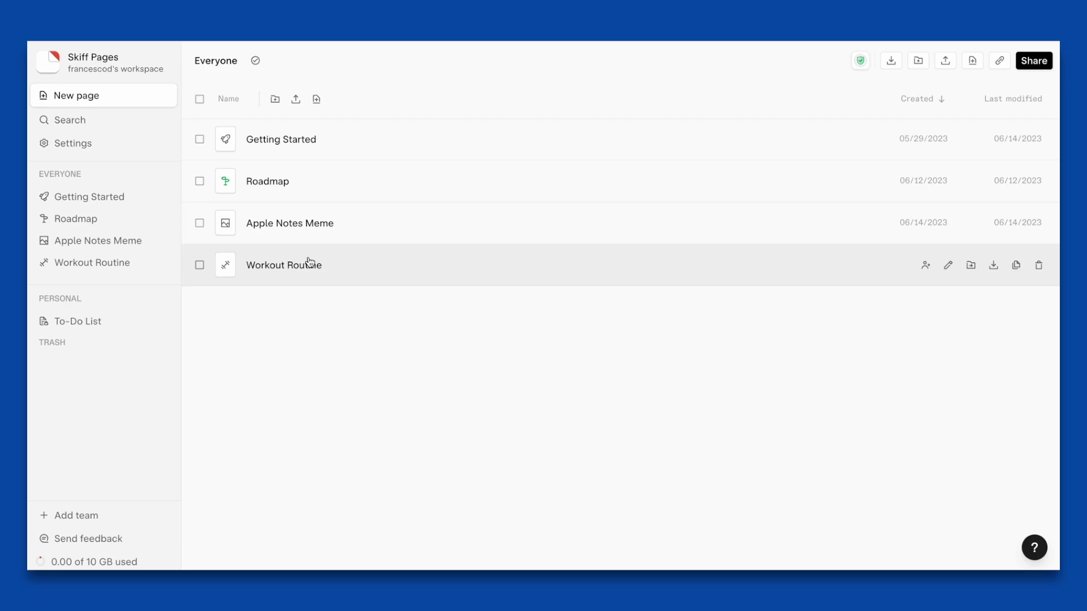
# Open the Workout Routine page and its extra options menu
pyautogui.click(309, 263)
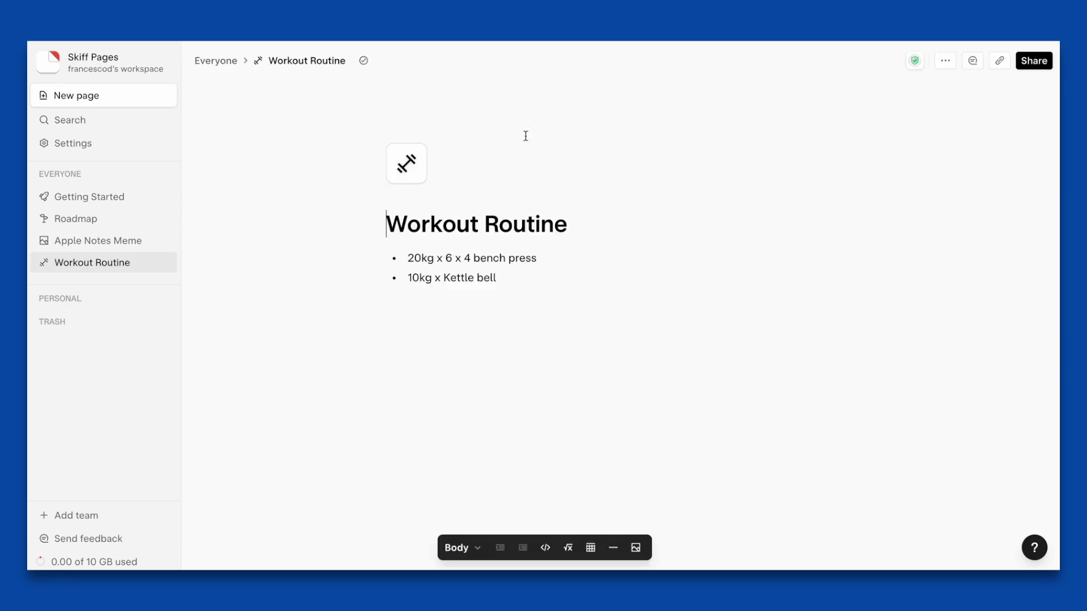
pyautogui.click(944, 63)
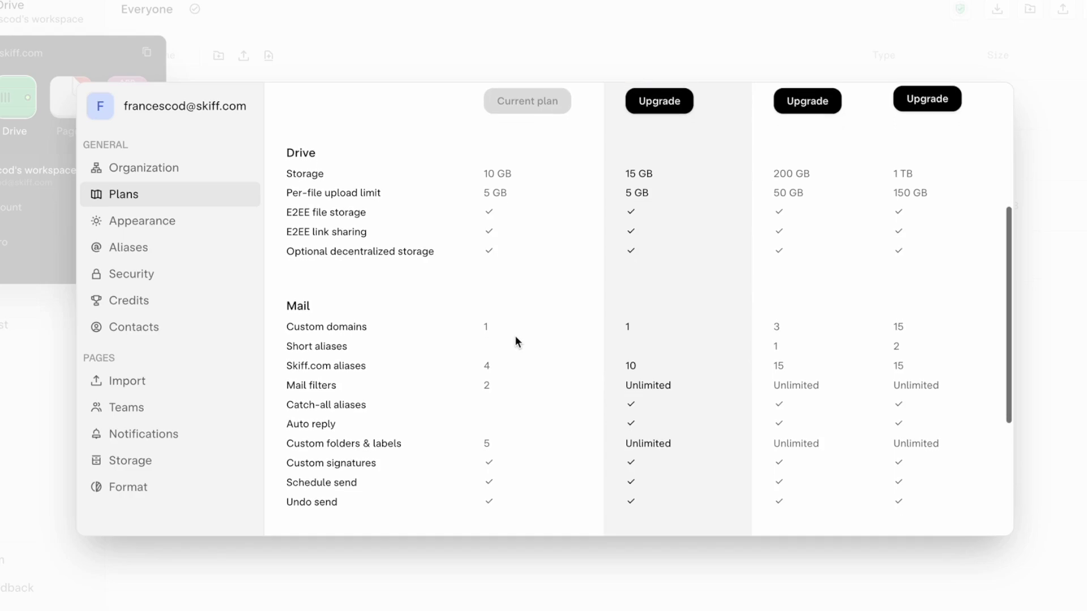
pyautogui.scroll(3, 514, 335)
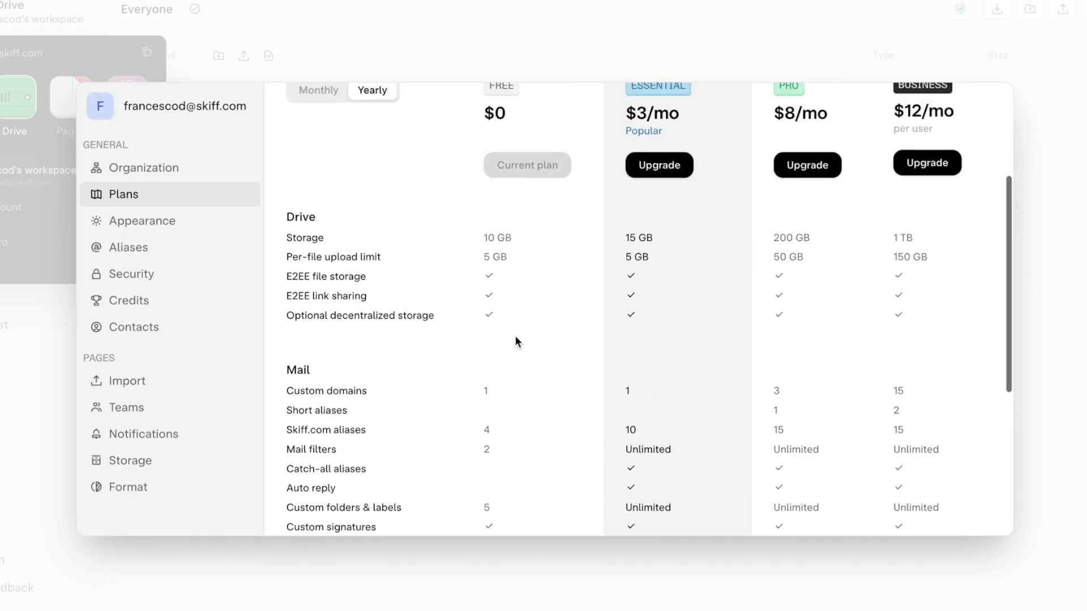